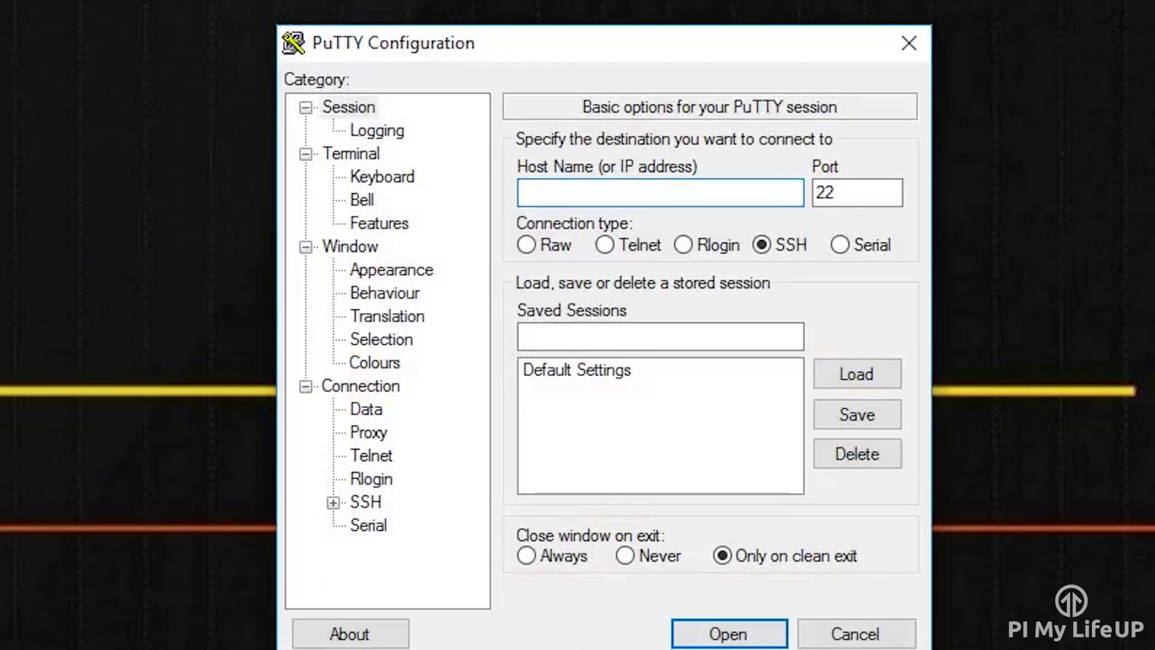
# - Log in to the Raspberry Pi at 192.168.1.108 over SSH with its login name and password
pyautogui.write('.')
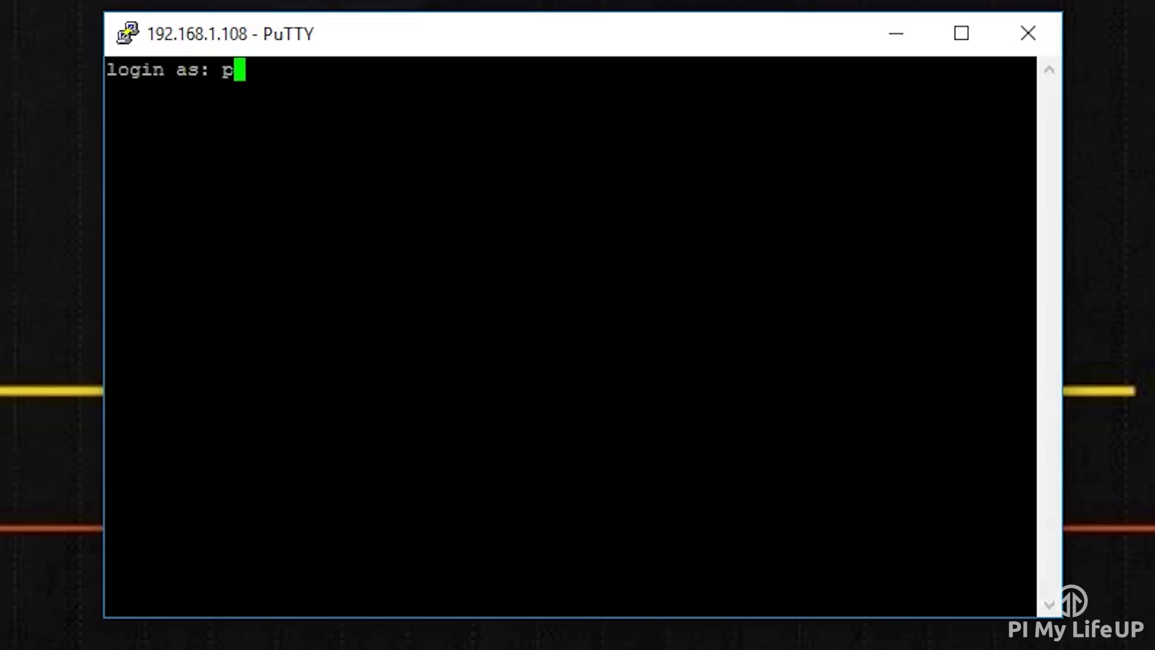
pyautogui.press('Return')
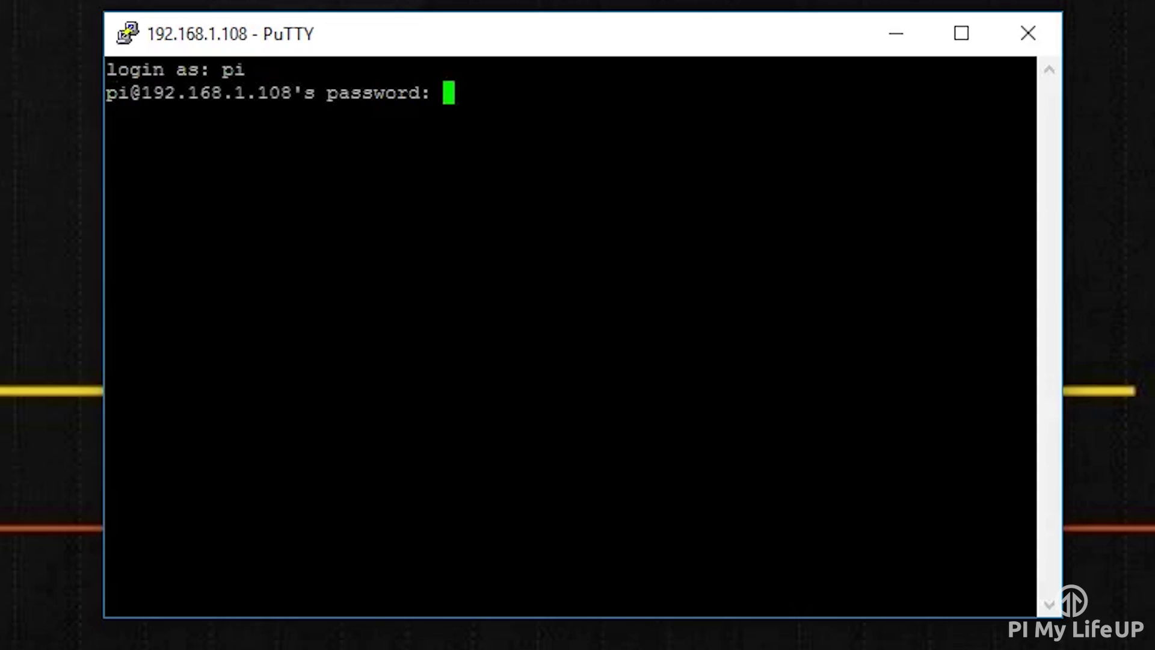
pyautogui.press('Return')
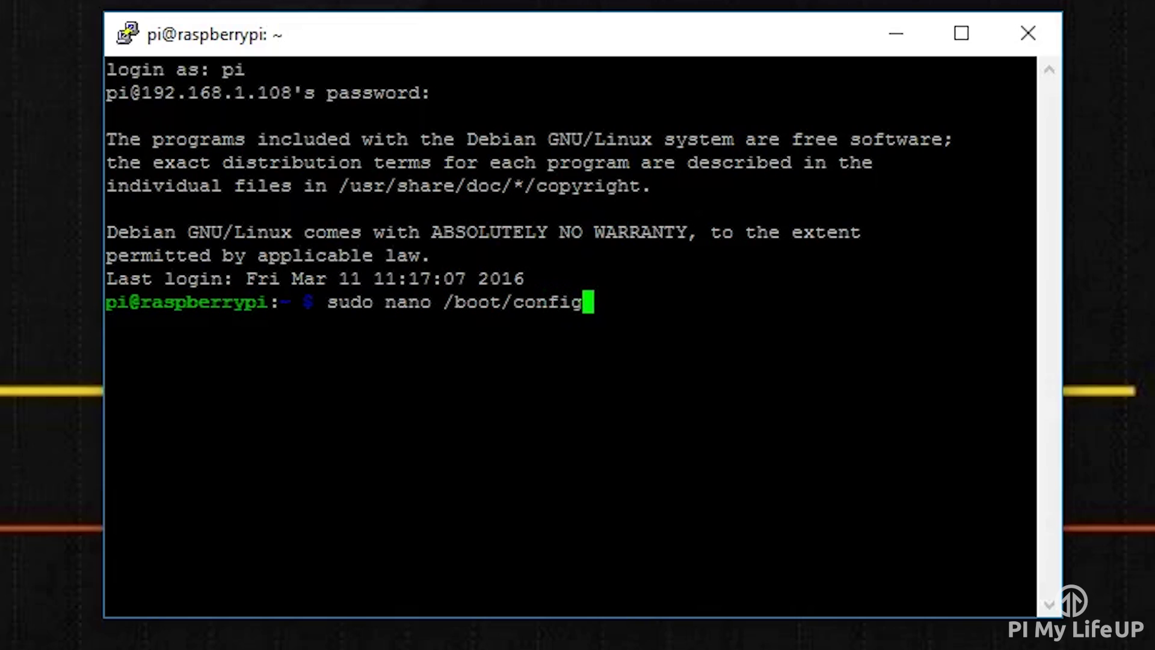
# - Append dtoverlay=w1-gpio to the end of /boot/config.txt in nano and save it
pyautogui.press('Return')
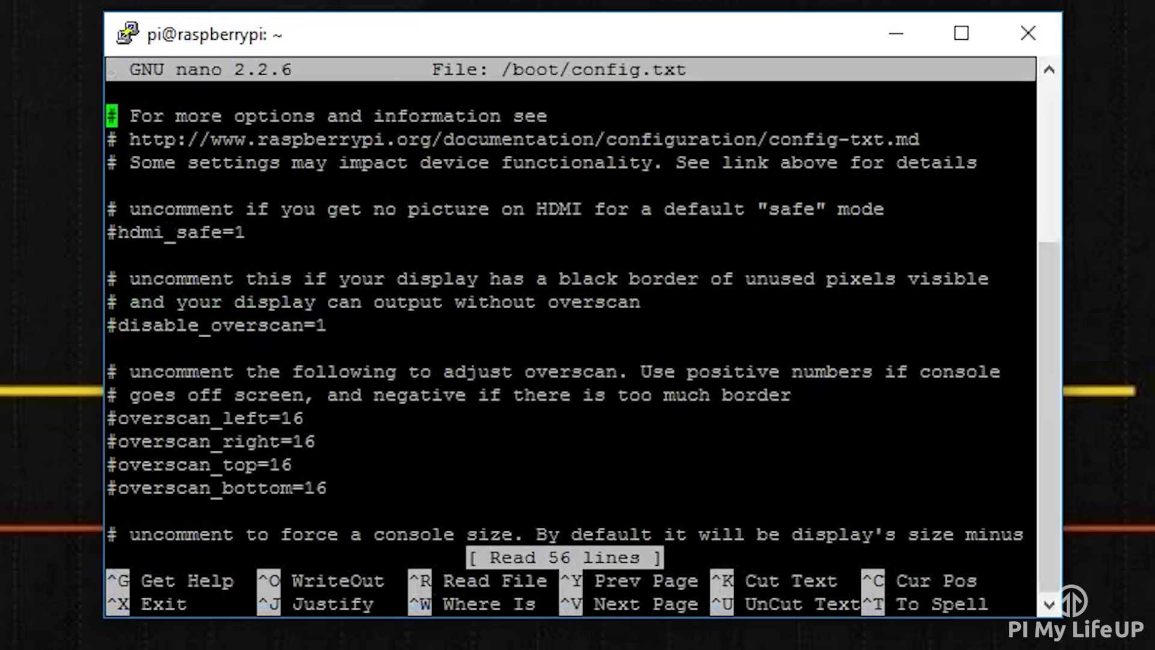
pyautogui.press('pagedown')
pyautogui.press('pagedown')
pyautogui.press('pagedown')
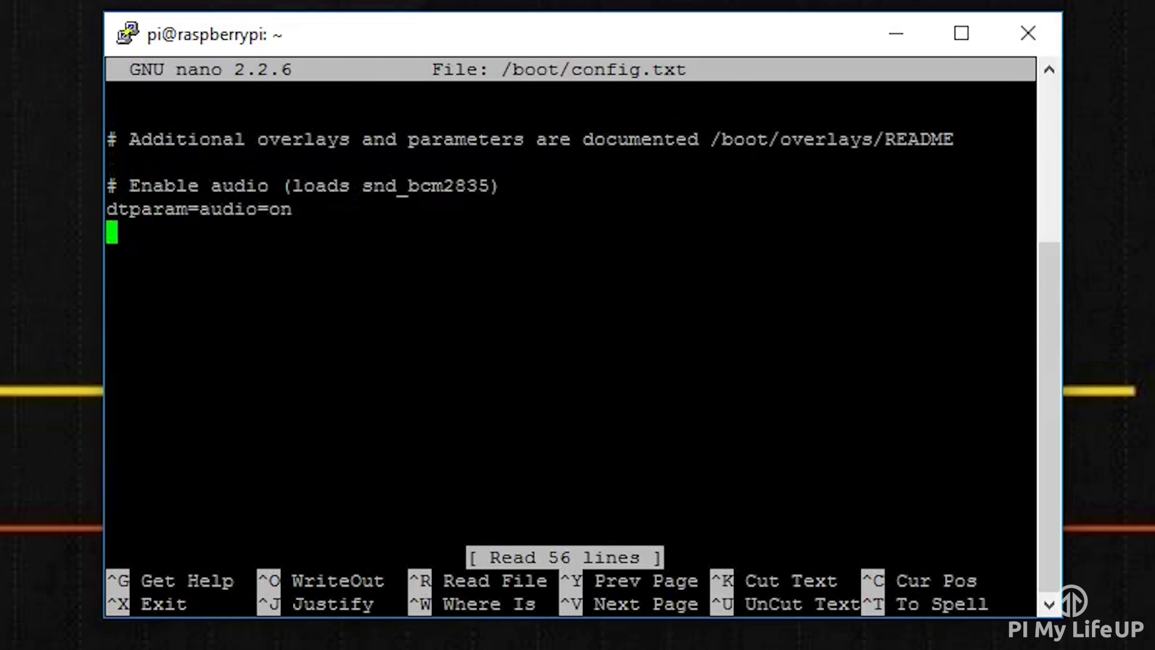
pyautogui.write('dtover')
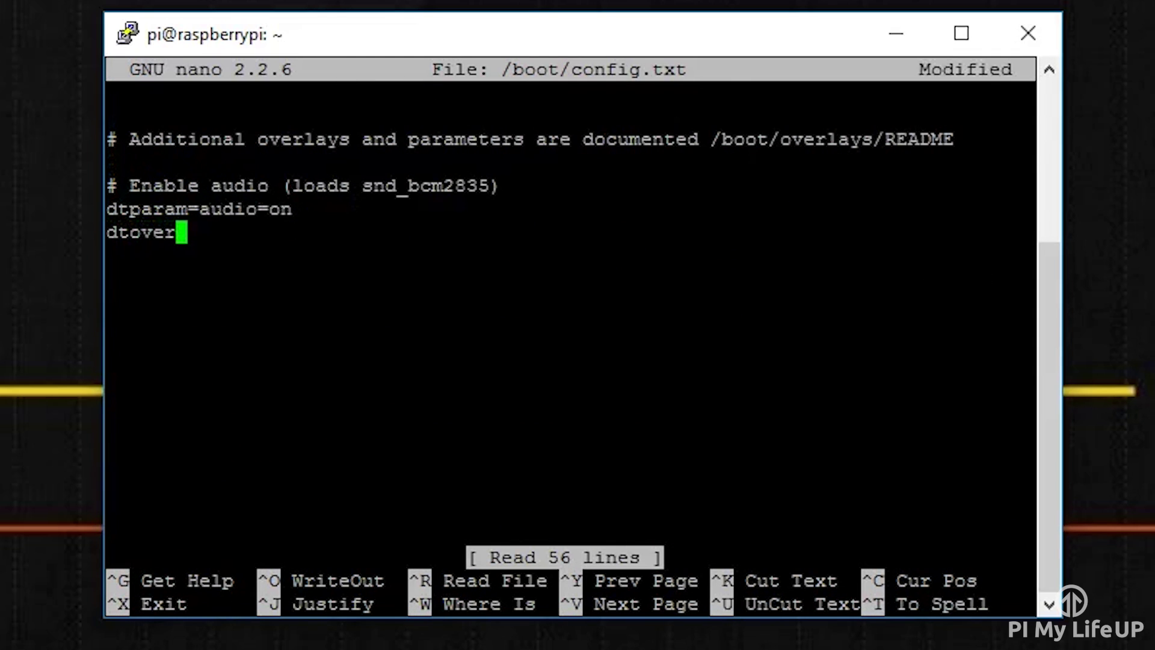
pyautogui.write('lay=w1-gpio')
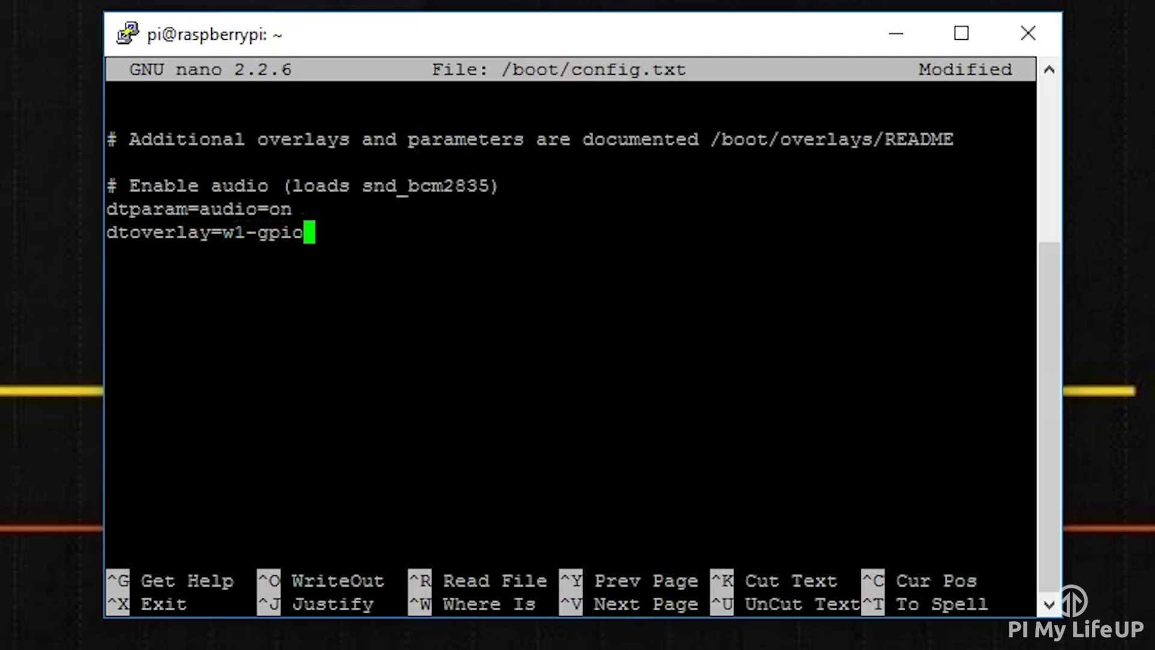
pyautogui.hotkey('ctrl', 'x')
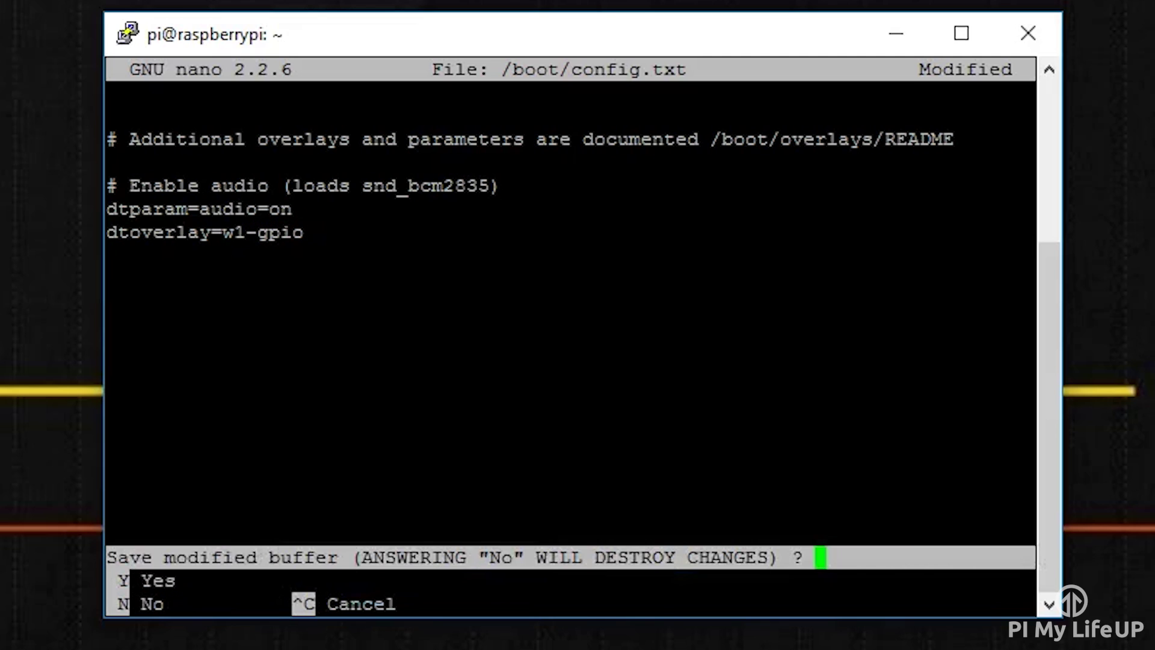
pyautogui.press('y')
pyautogui.press('Return')
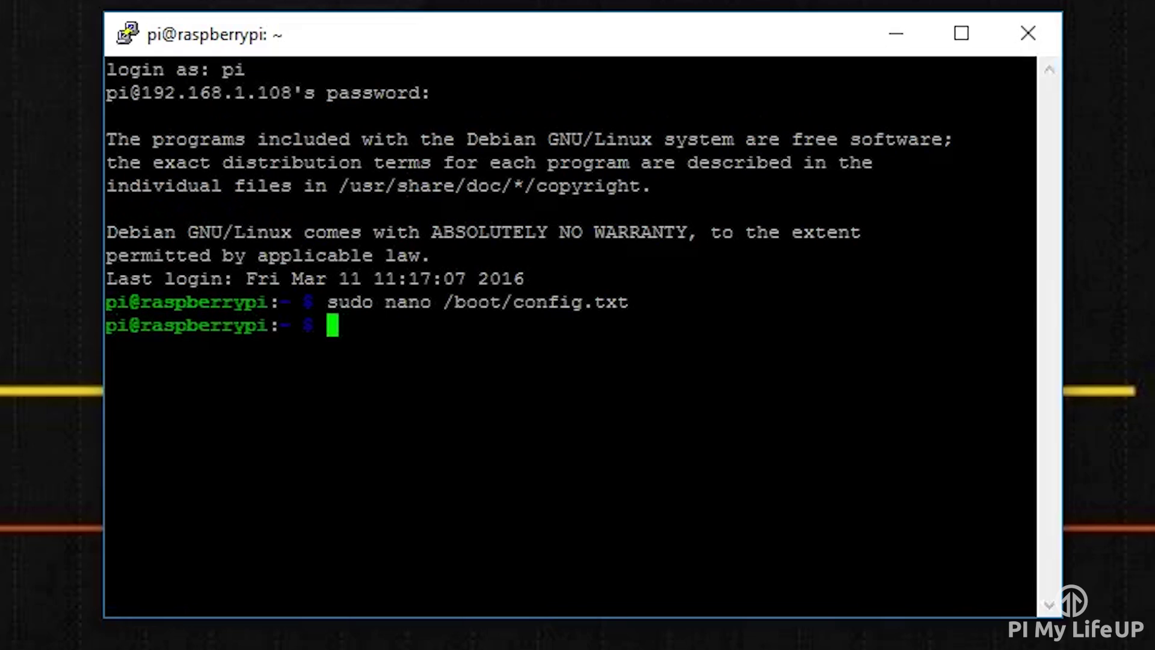
# - Reboot the Pi with sudo reboot and log back in
pyautogui.write('sudo reboot')
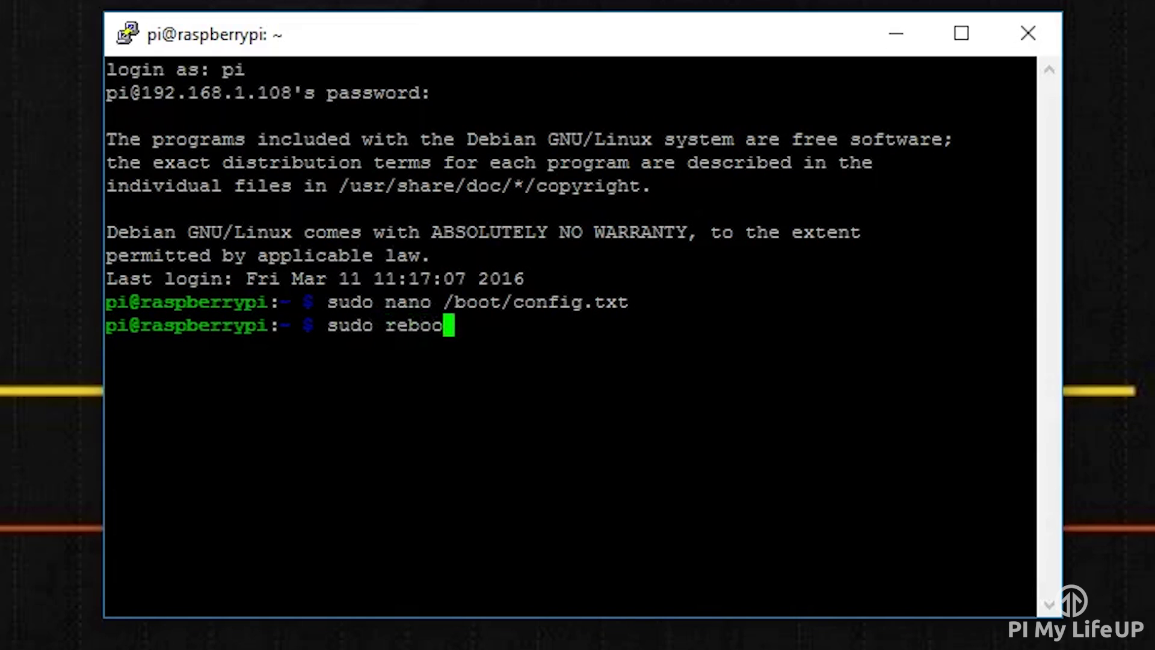
pyautogui.press('Return')
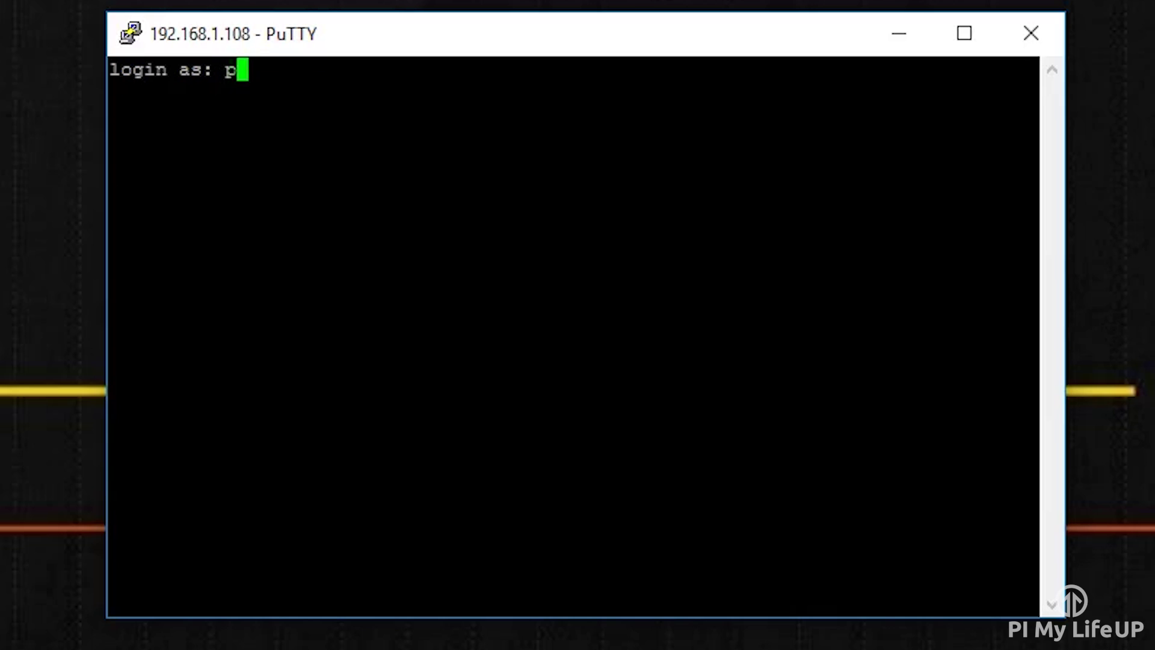
pyautogui.press('Return')
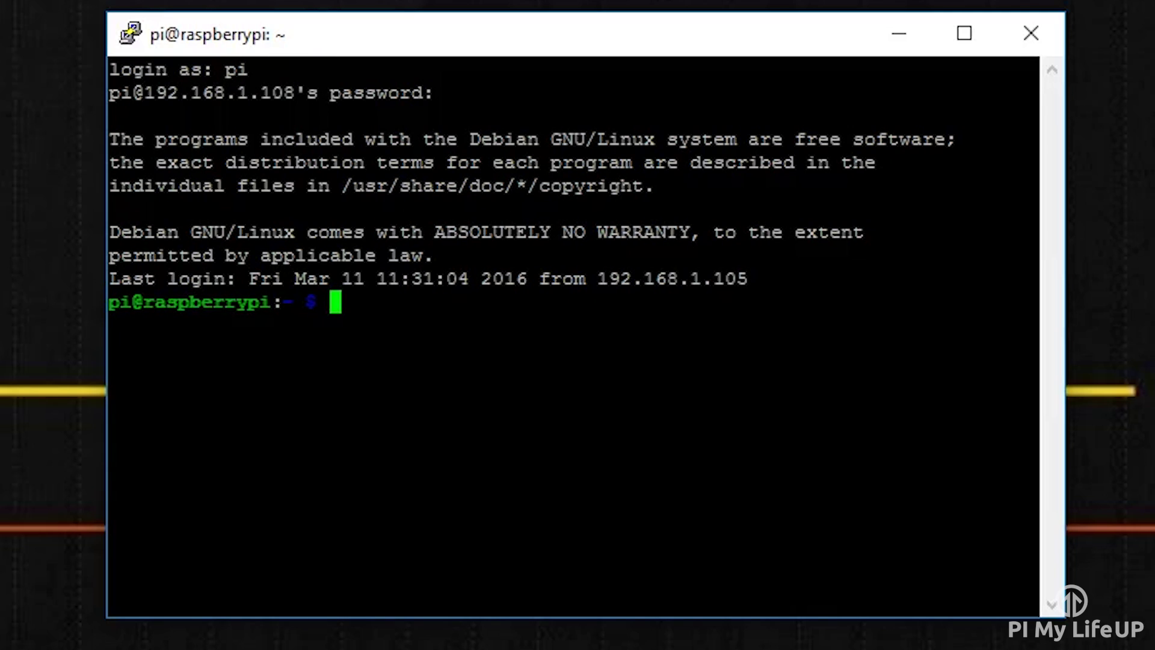
# - Load the w1-gpio and w1-therm modules with sudo modprobe, then start the cd to /sys/bus/w1/devices
pyautogui.write('sudo modp')
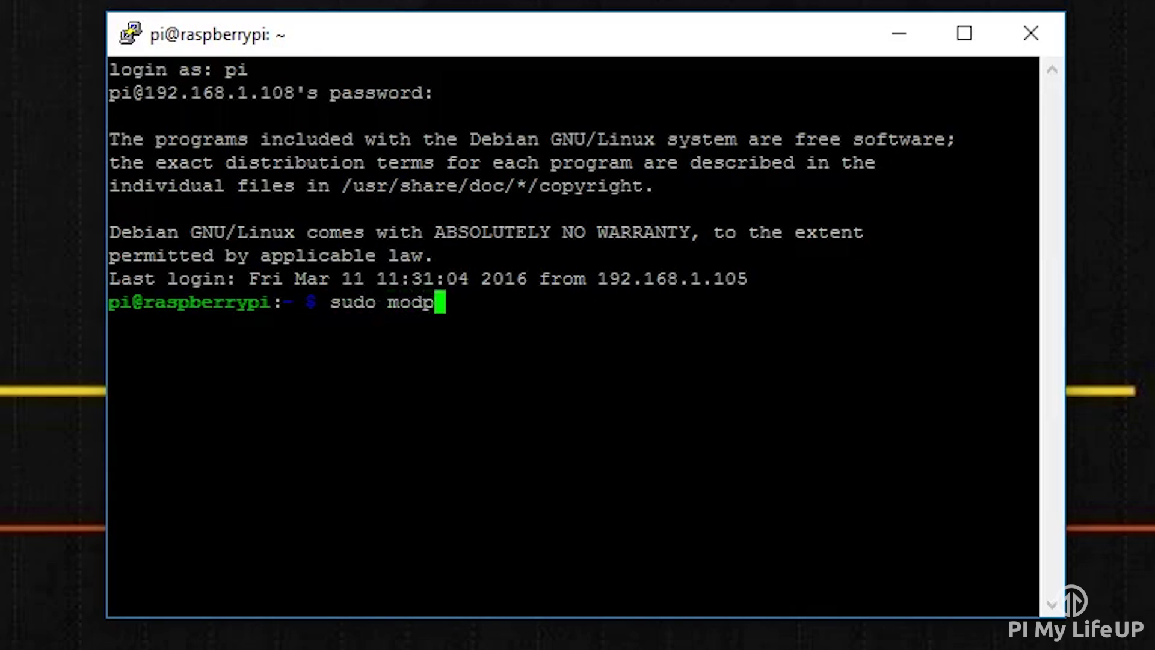
pyautogui.write('robe w1-')
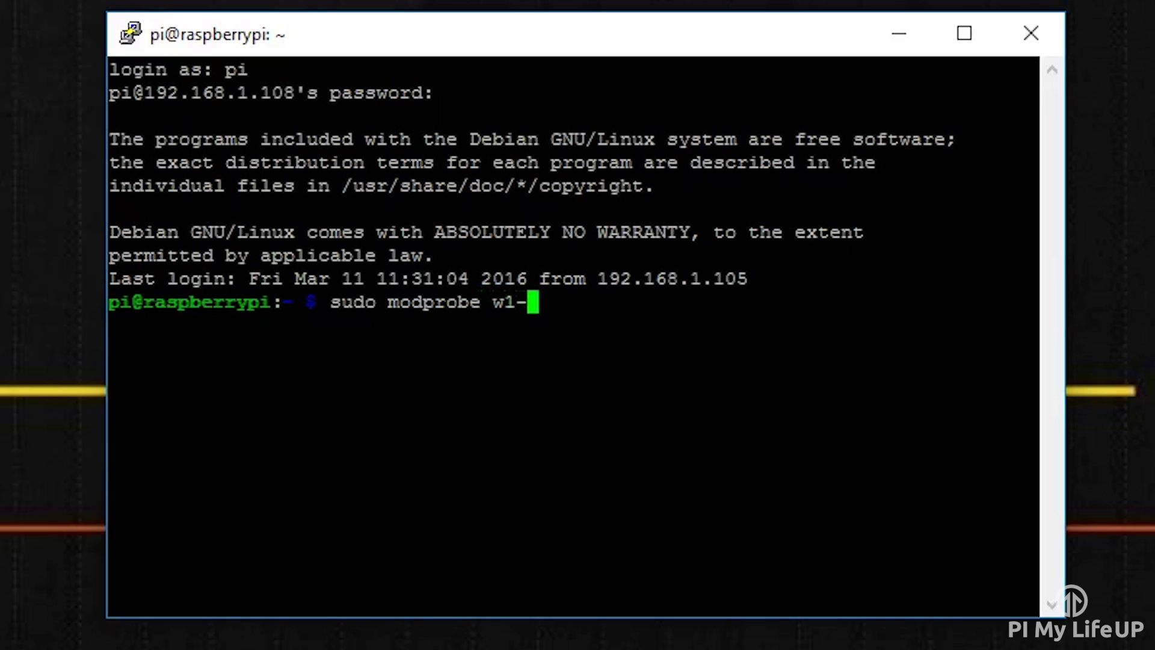
pyautogui.write('gpio')
pyautogui.press('Return')
pyautogui.write('sudo mod')
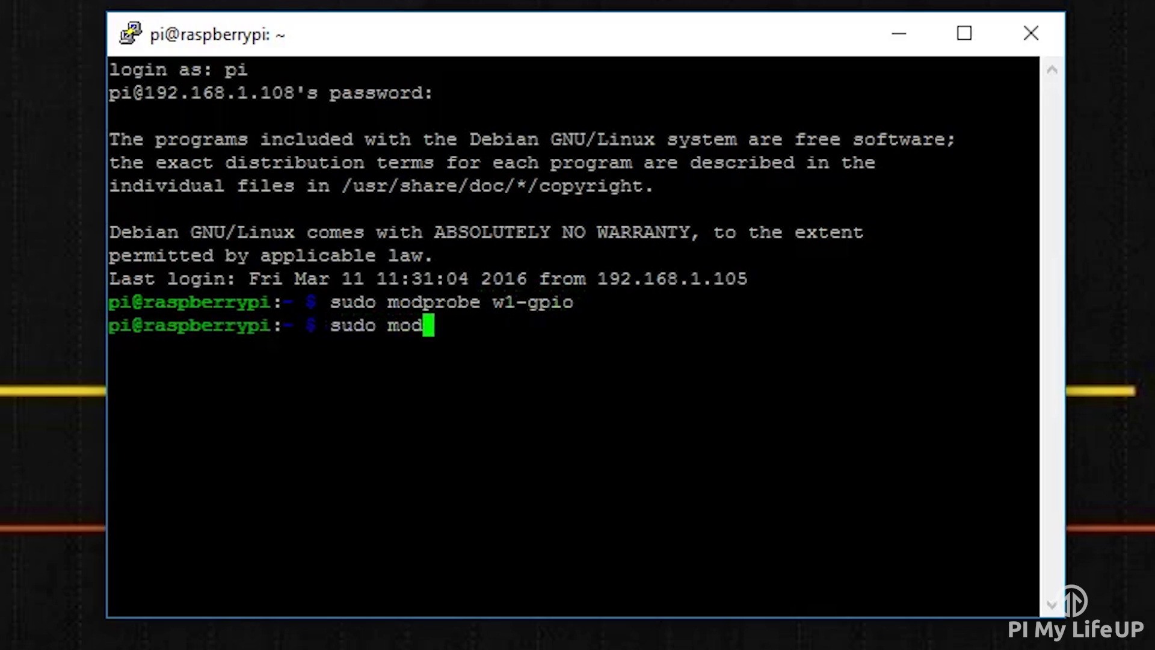
pyautogui.write('probe w1-')
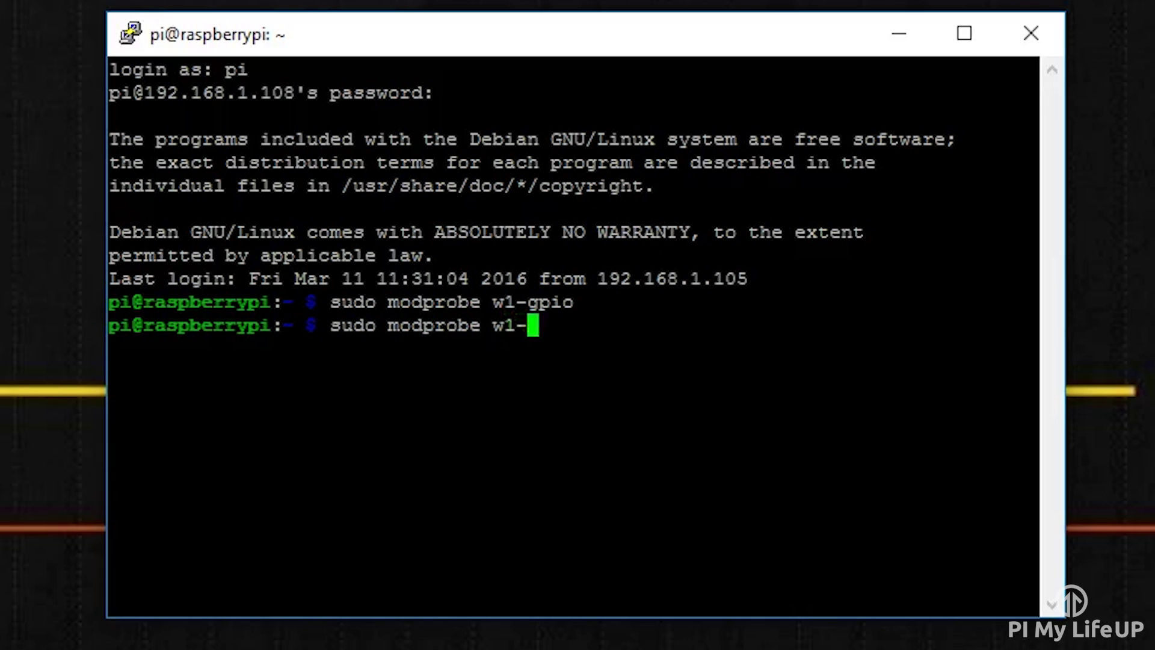
pyautogui.write('therm')
pyautogui.press('Return')
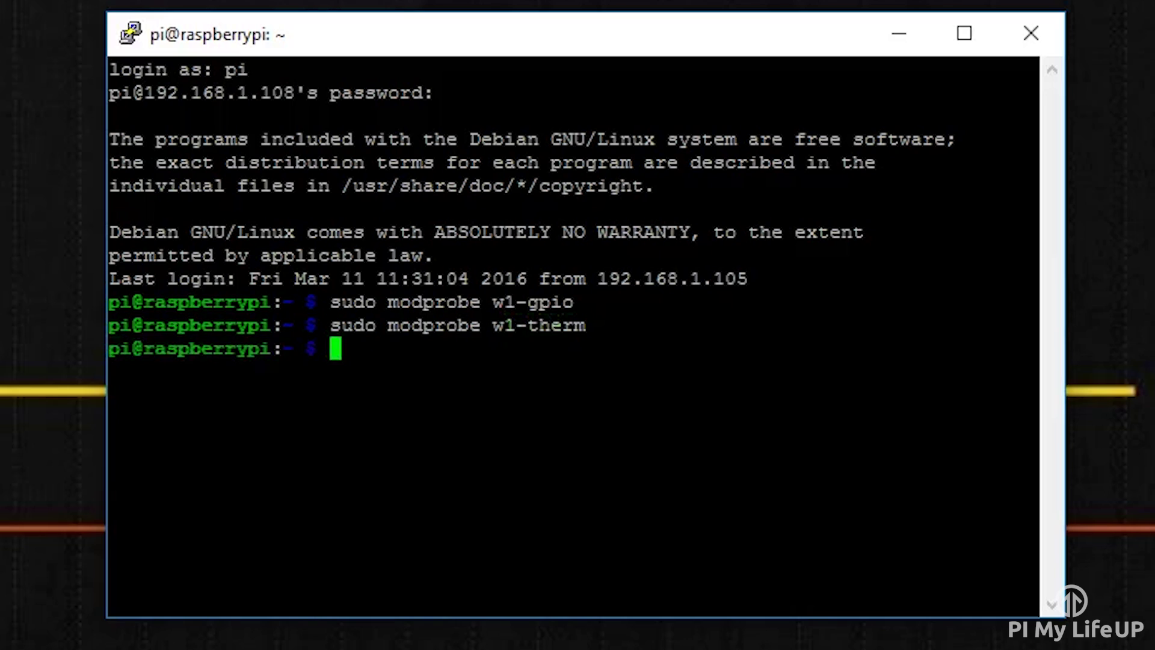
pyautogui.write('cd ')
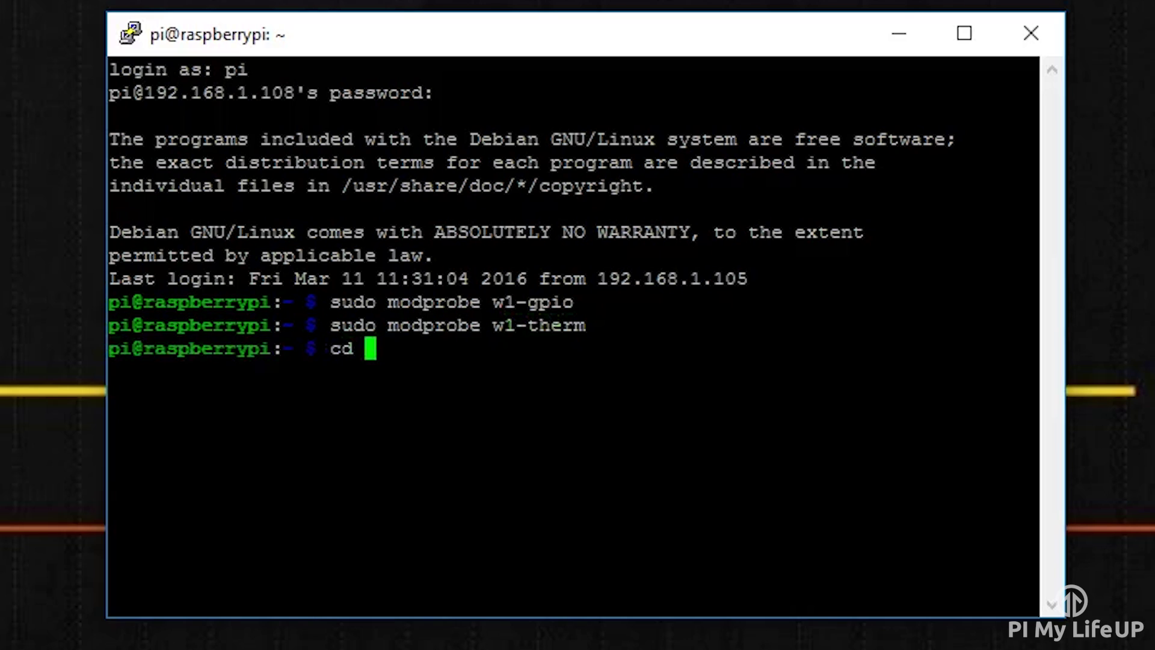
pyautogui.write('/sy')
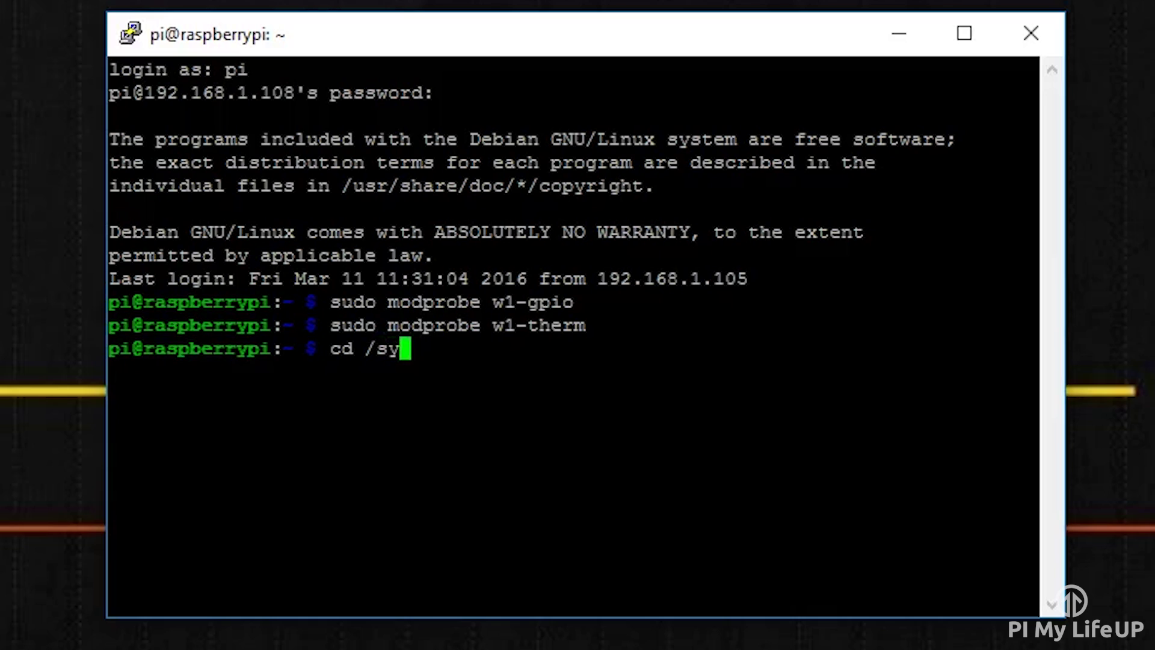
pyautogui.write('s/bus/w1')
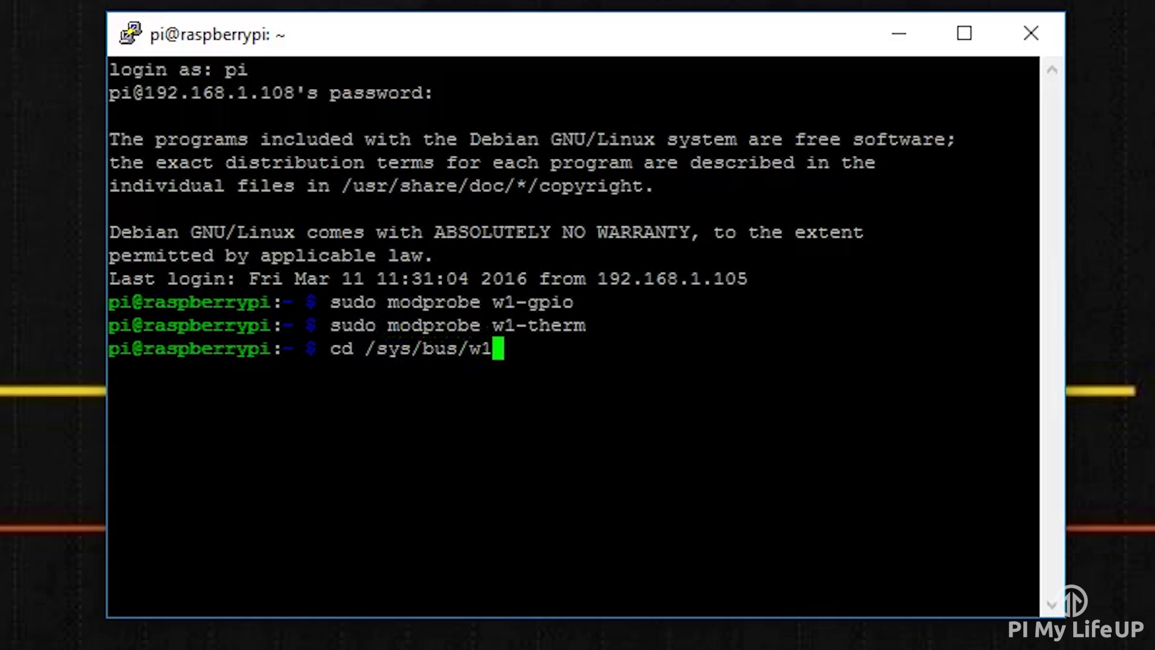
pyautogui.write('/deb')
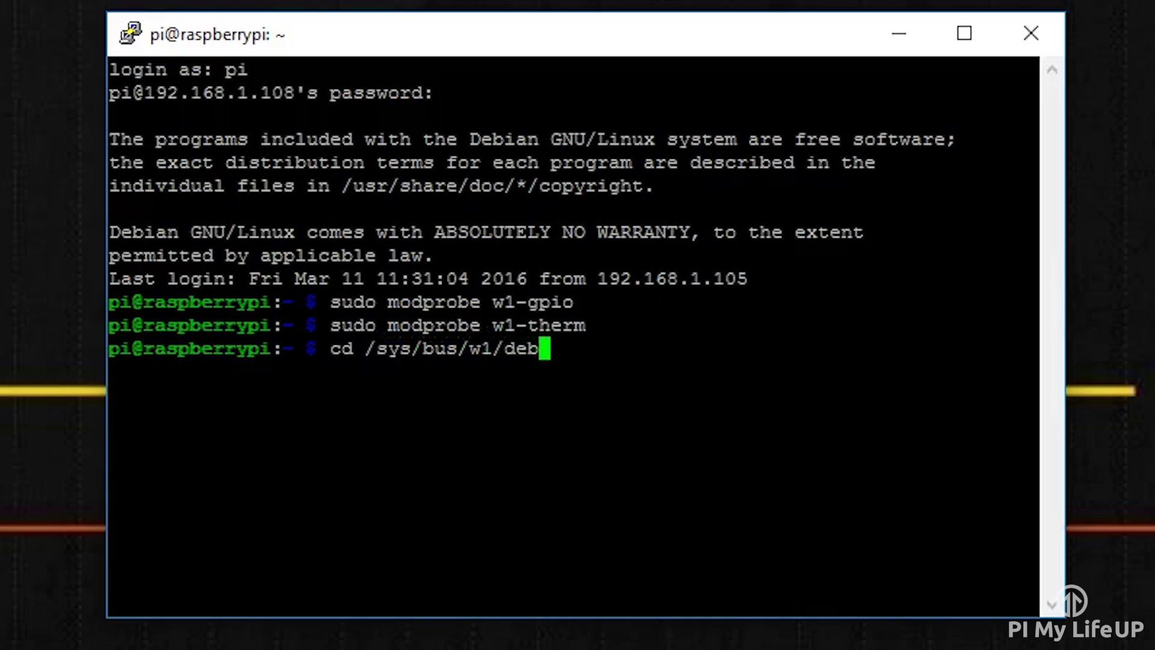
pyautogui.press('BackSpace')
pyautogui.write('vices')
pyautogui.press('Return')
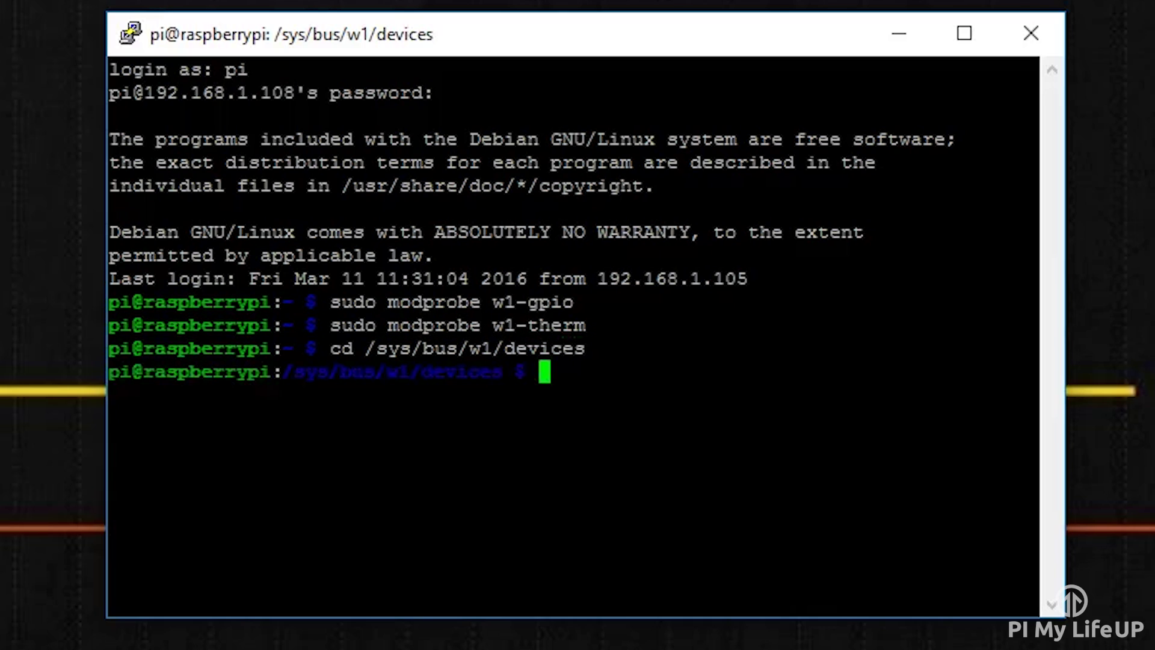
pyautogui.write('ls')
pyautogui.press('Return')
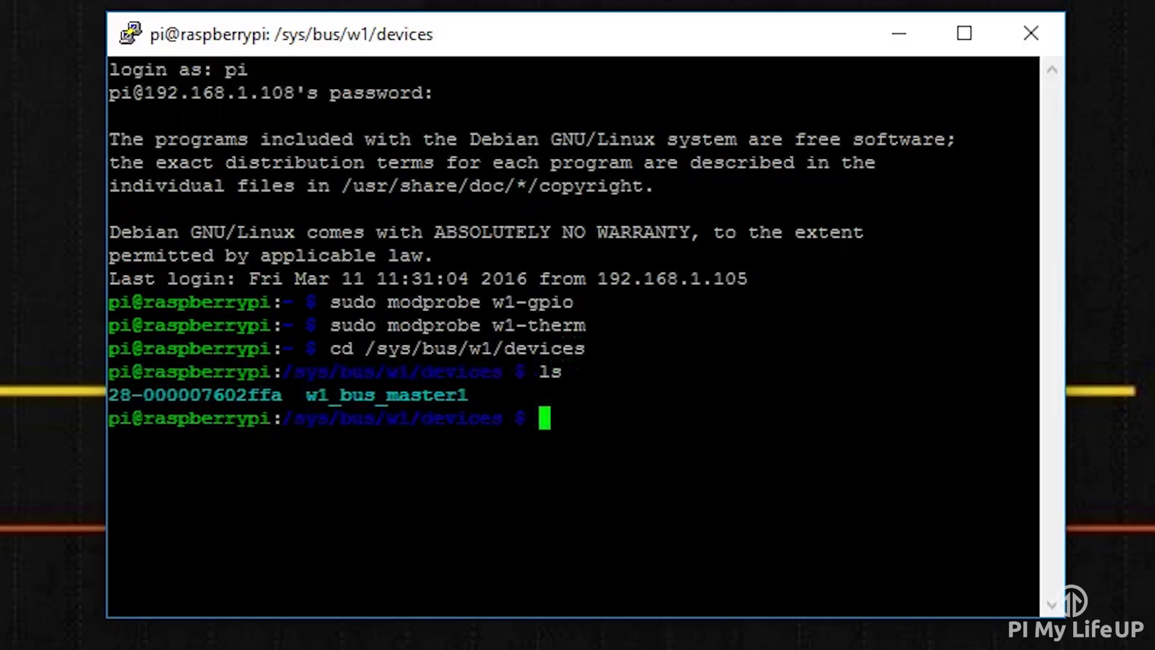
pyautogui.moveTo(282, 394); pyautogui.dragTo(108, 394)
pyautogui.write('cd 28-')
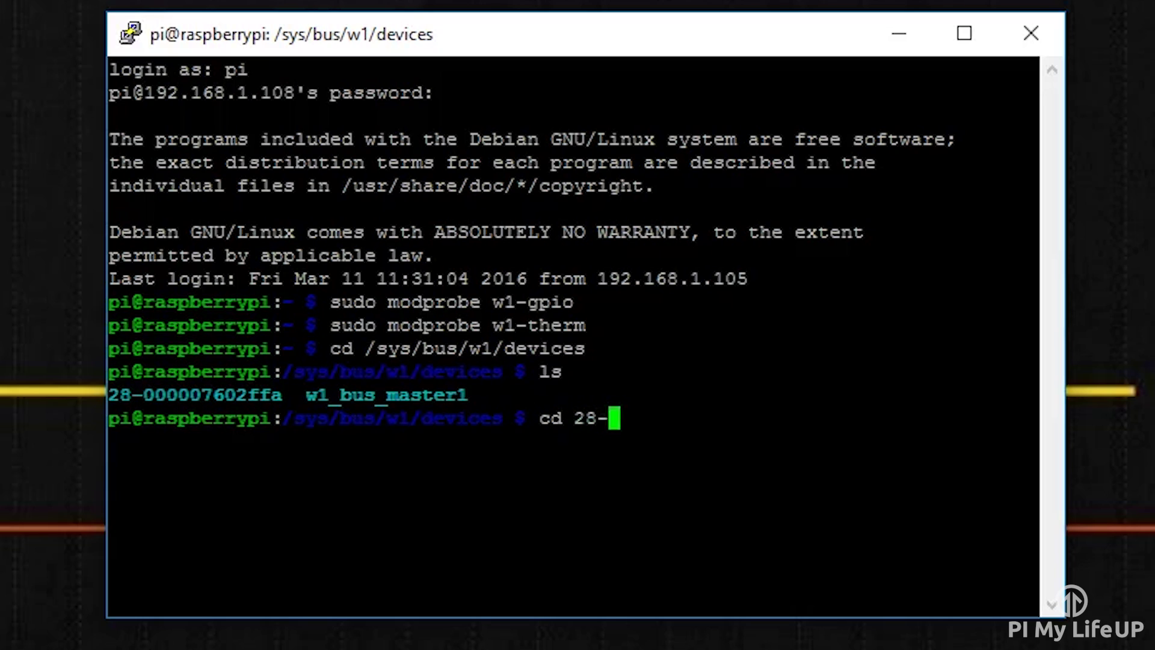
pyautogui.write('00000')
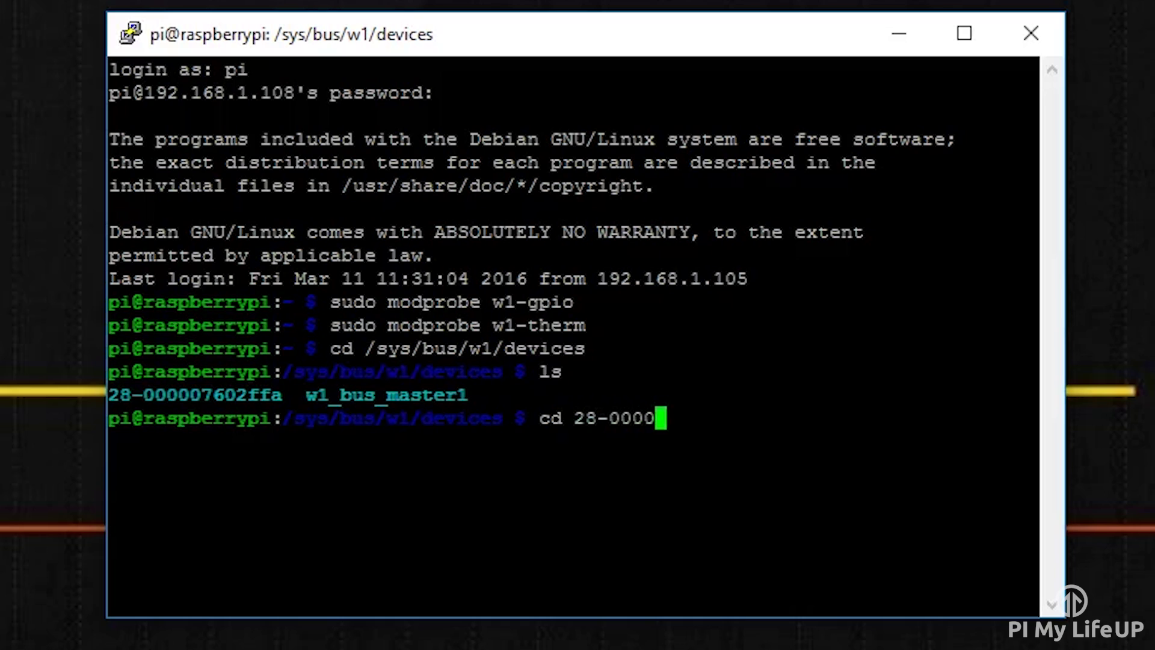
pyautogui.write('07')
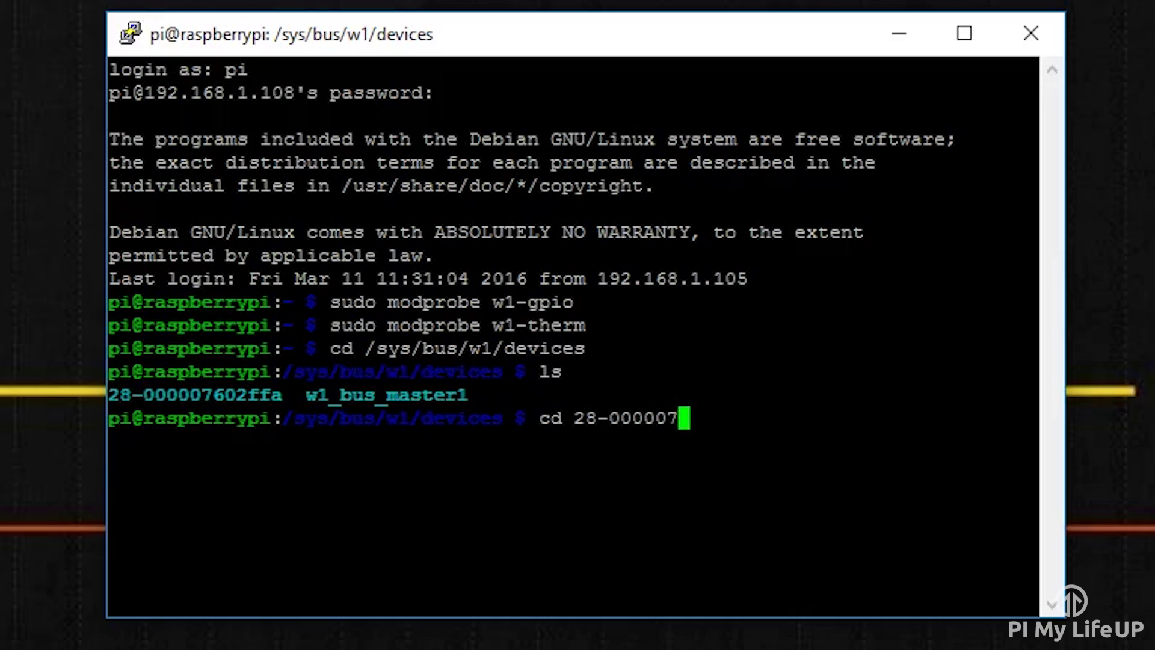
pyautogui.write('602')
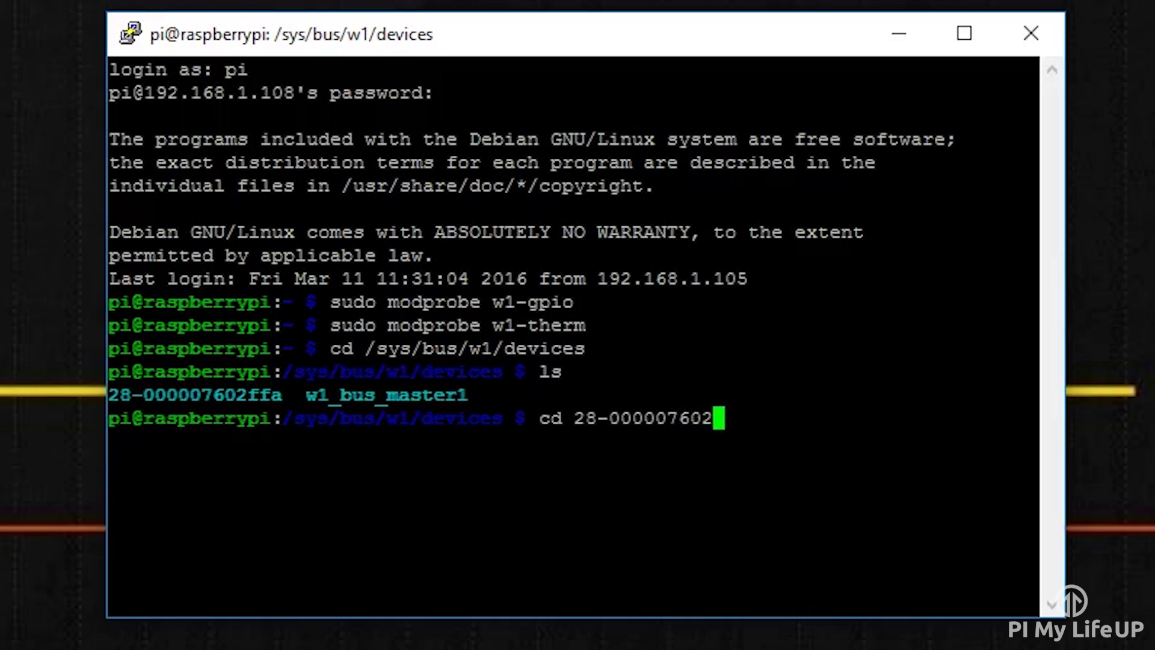
pyautogui.write('ffa')
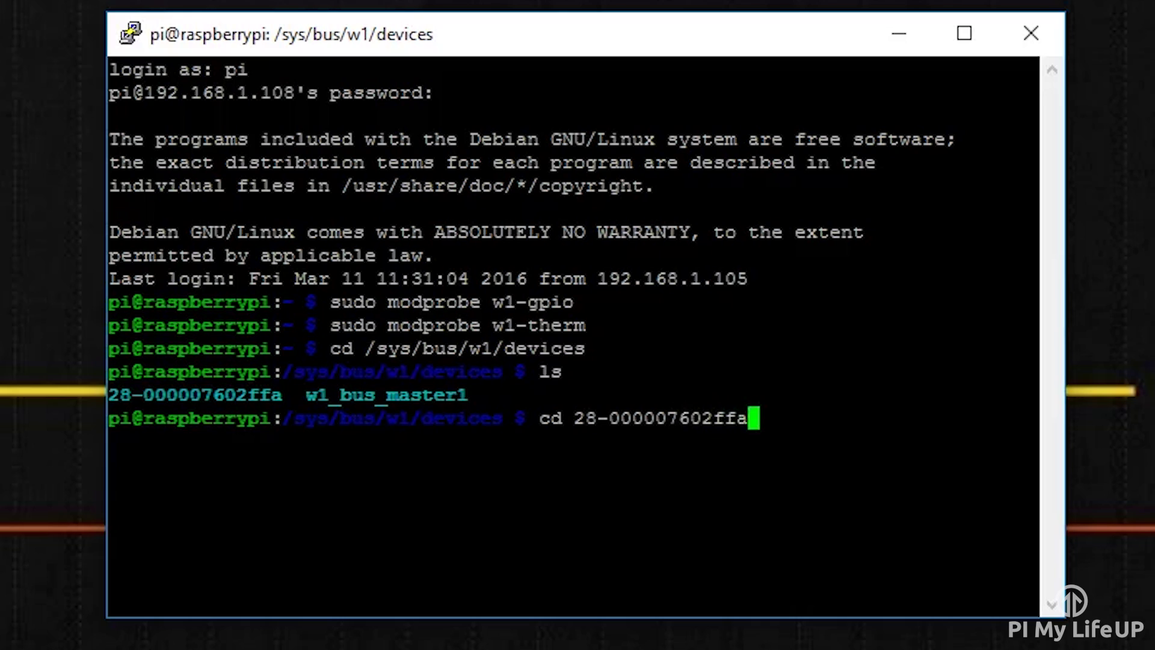
pyautogui.press('Return')
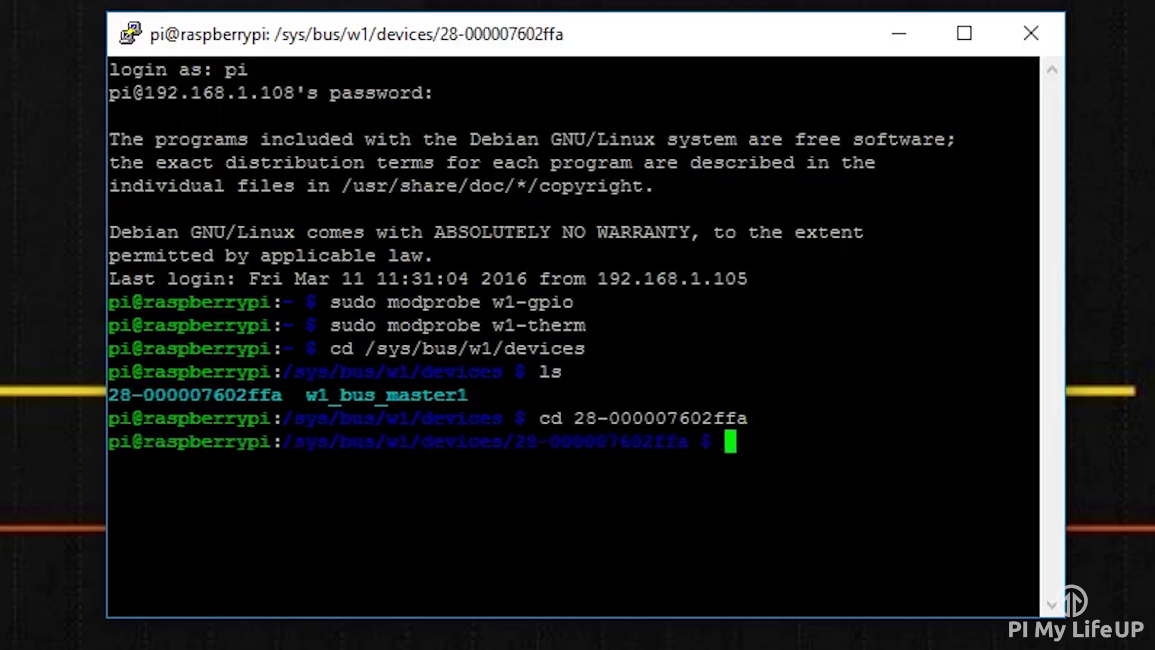
# - Print w1_slave with cat and highlight the crc=ff YES check and the t=27812 reading
pyautogui.write('ca')
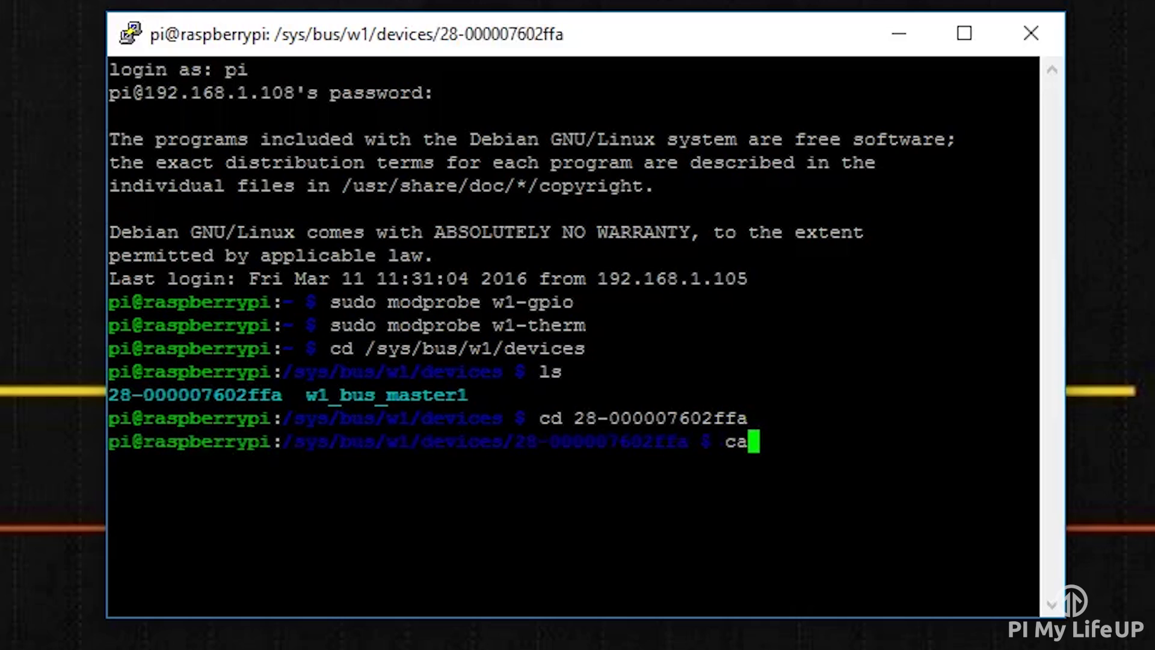
pyautogui.write('t w1_slave')
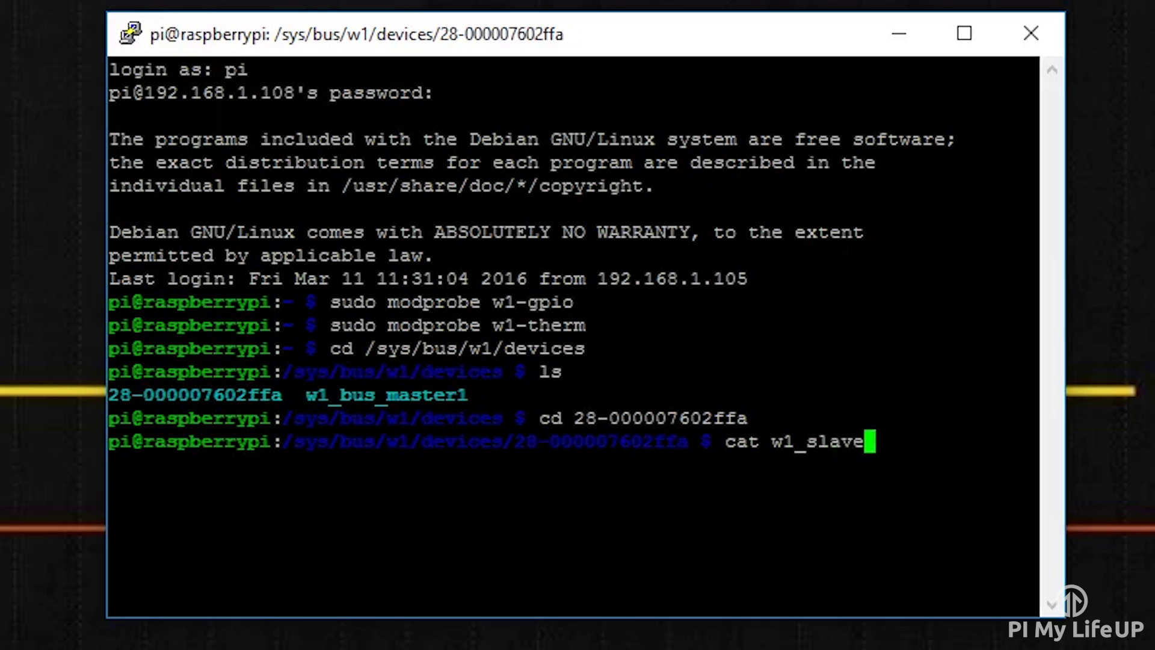
pyautogui.press('Return')
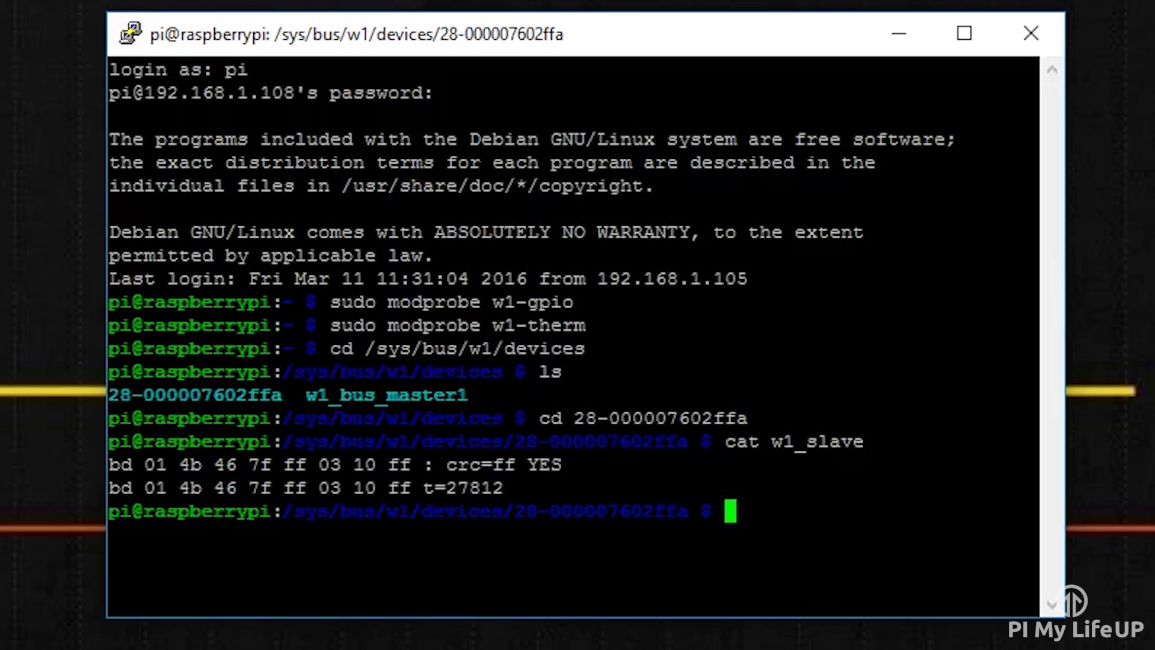
pyautogui.doubleClick(544, 464)
pyautogui.doubleClick(464, 487)
pyautogui.moveTo(414, 487); pyautogui.dragTo(491, 487)
pyautogui.tripleClick(475, 487)
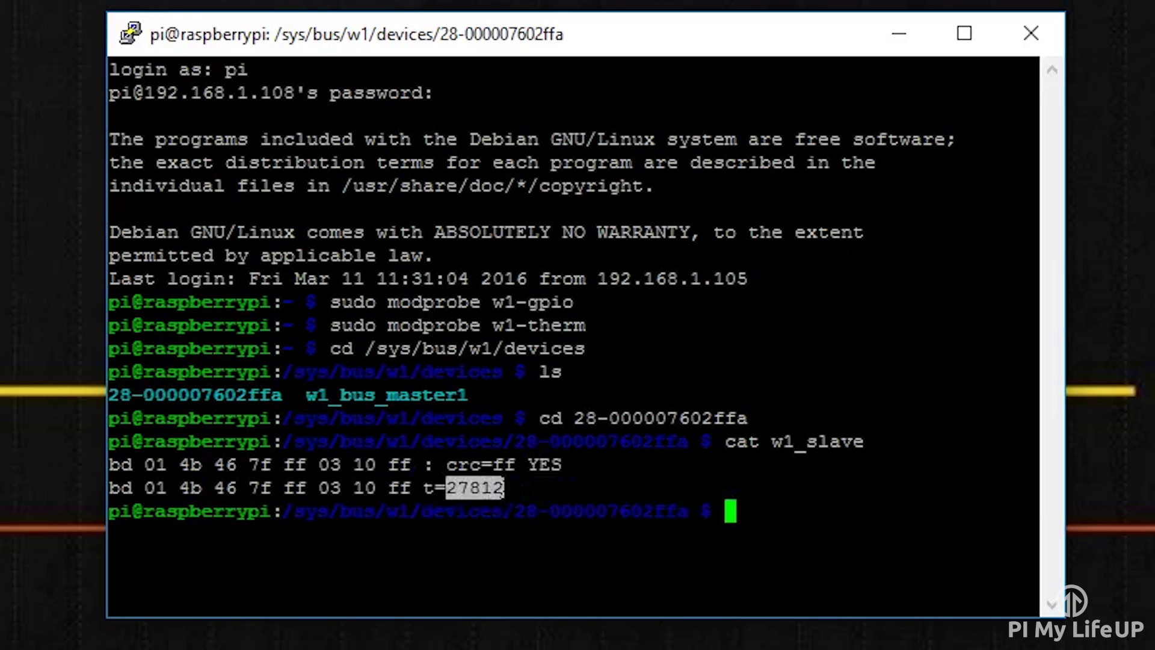
pyautogui.click(527, 490)
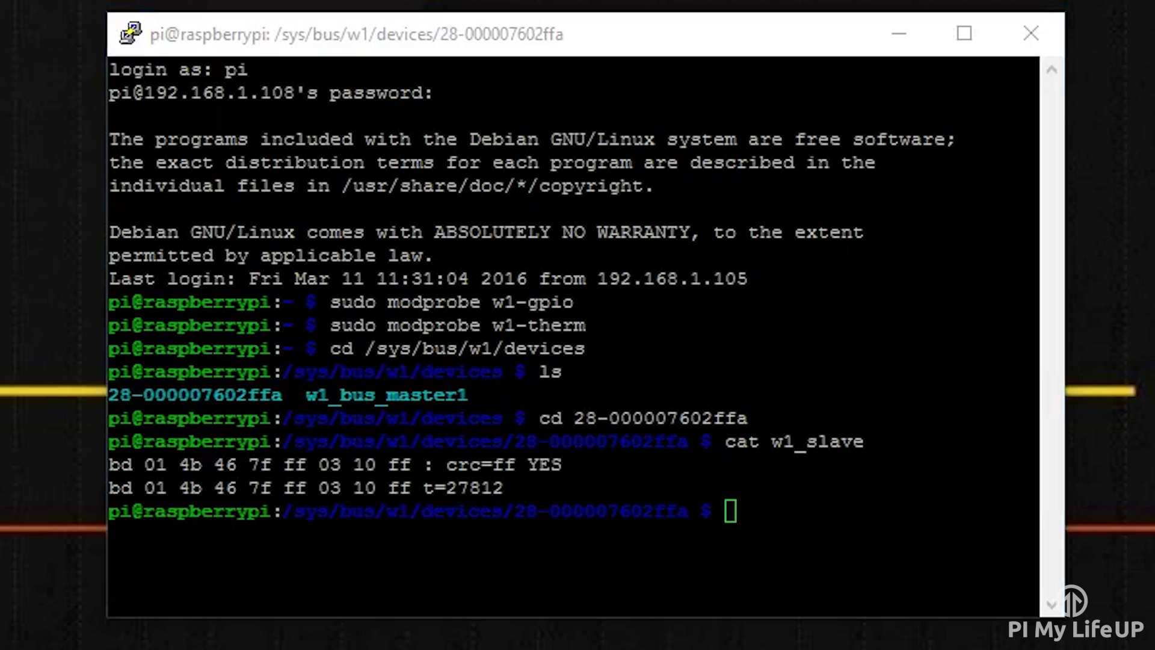
pyautogui.write('cd ~')
pyautogui.press('Return')
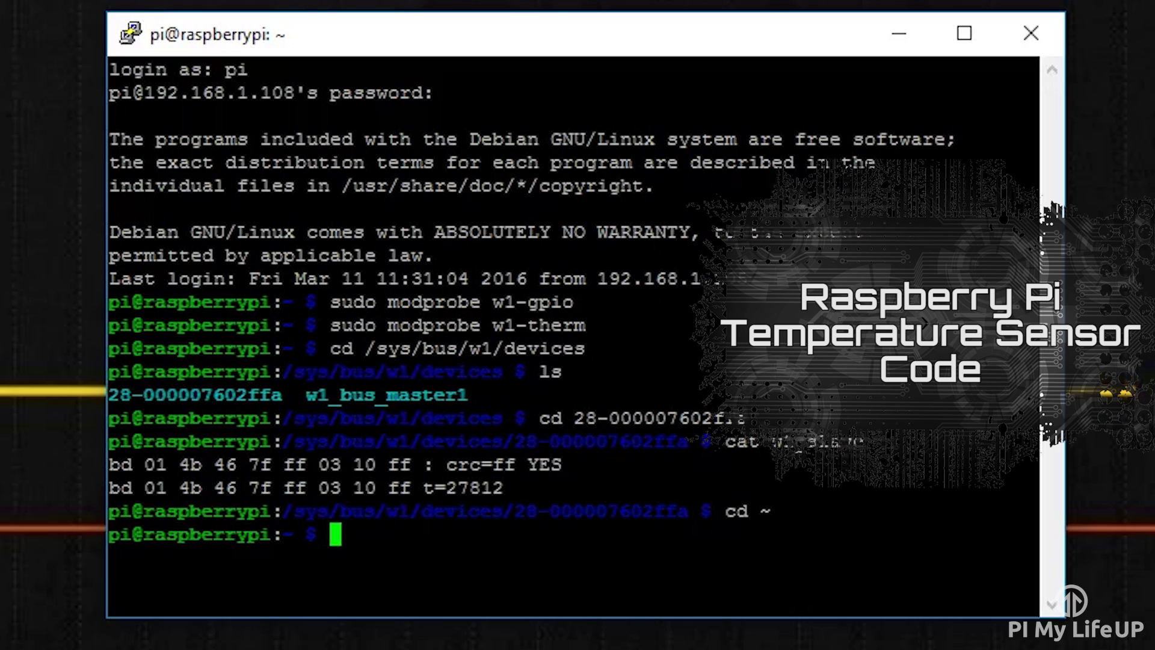
pyautogui.write('git clone')
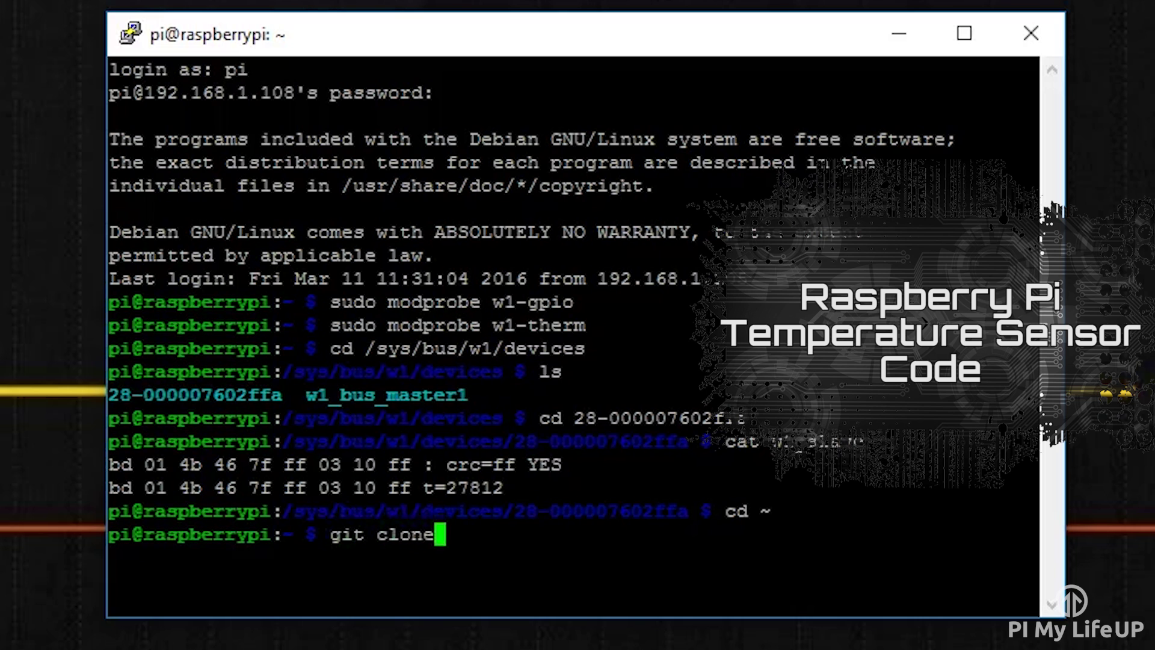
pyautogui.write(' https://')
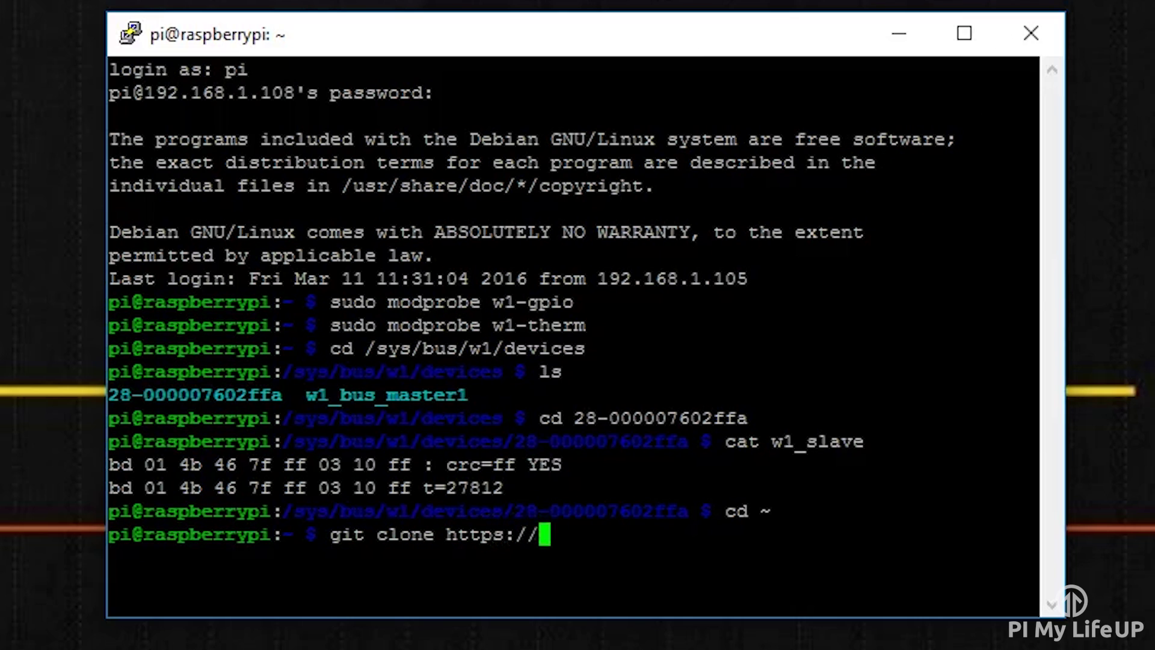
pyautogui.write('github.com')
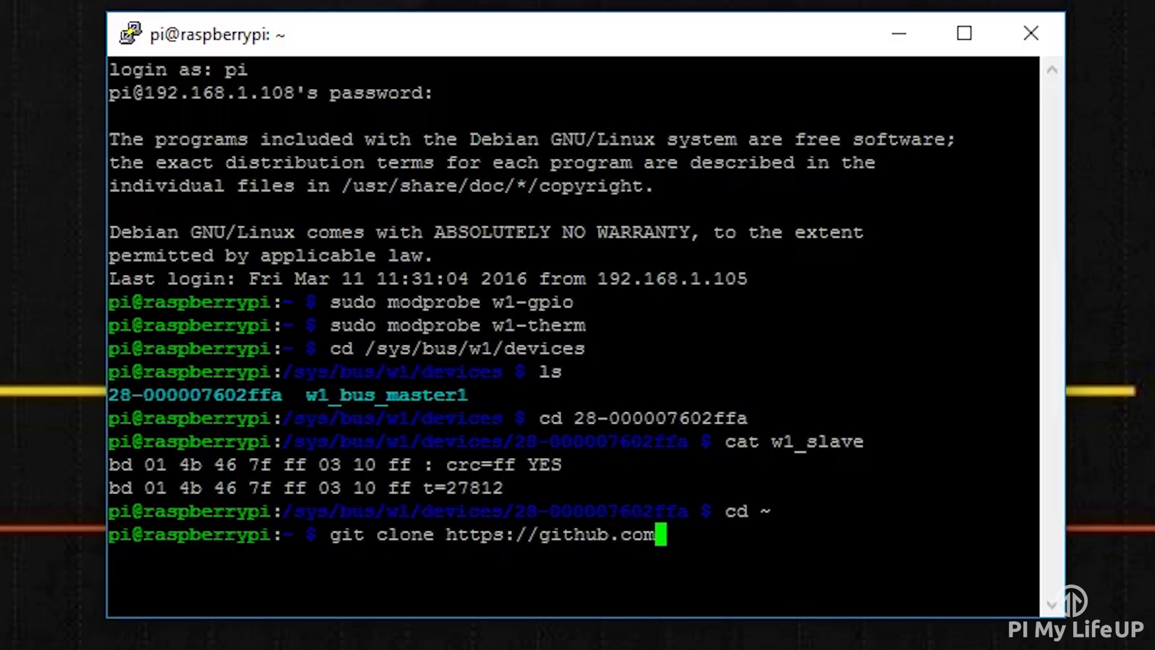
pyautogui.write('/pimylifeup')
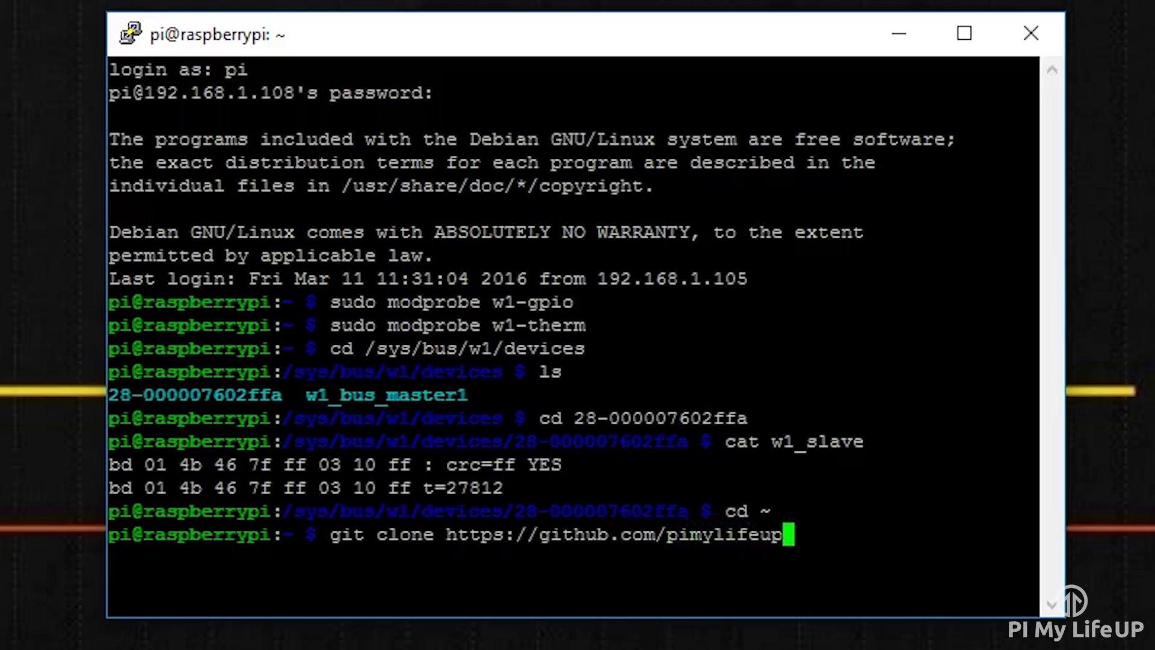
pyautogui.write('/temperature_sensor.git')
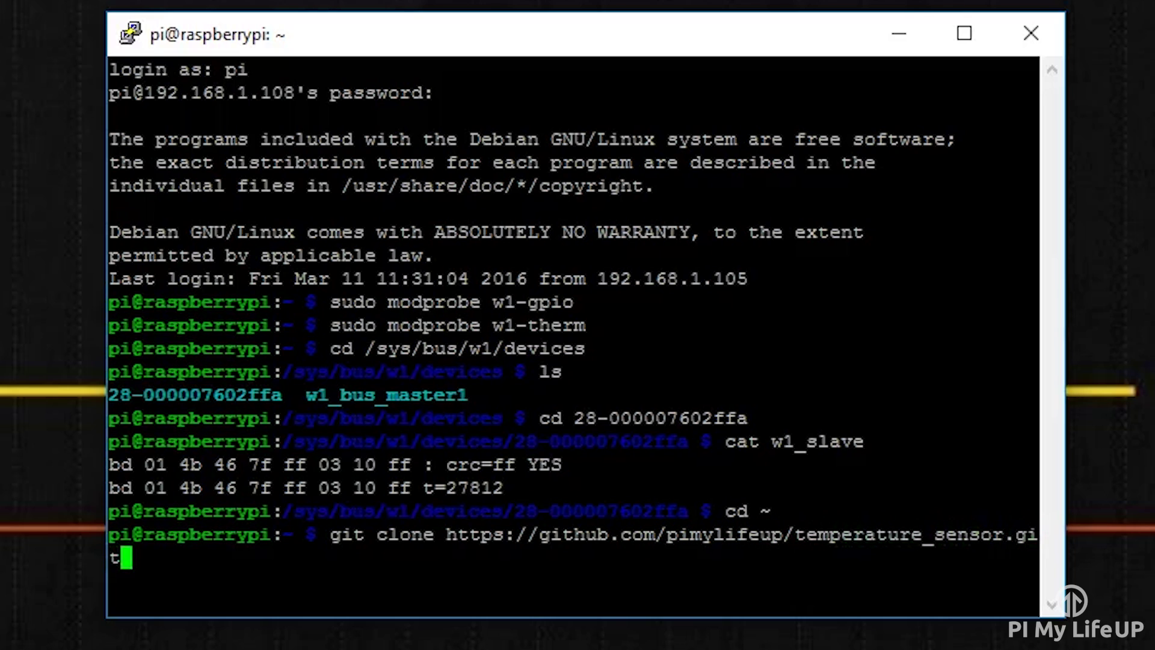
pyautogui.press('Return')
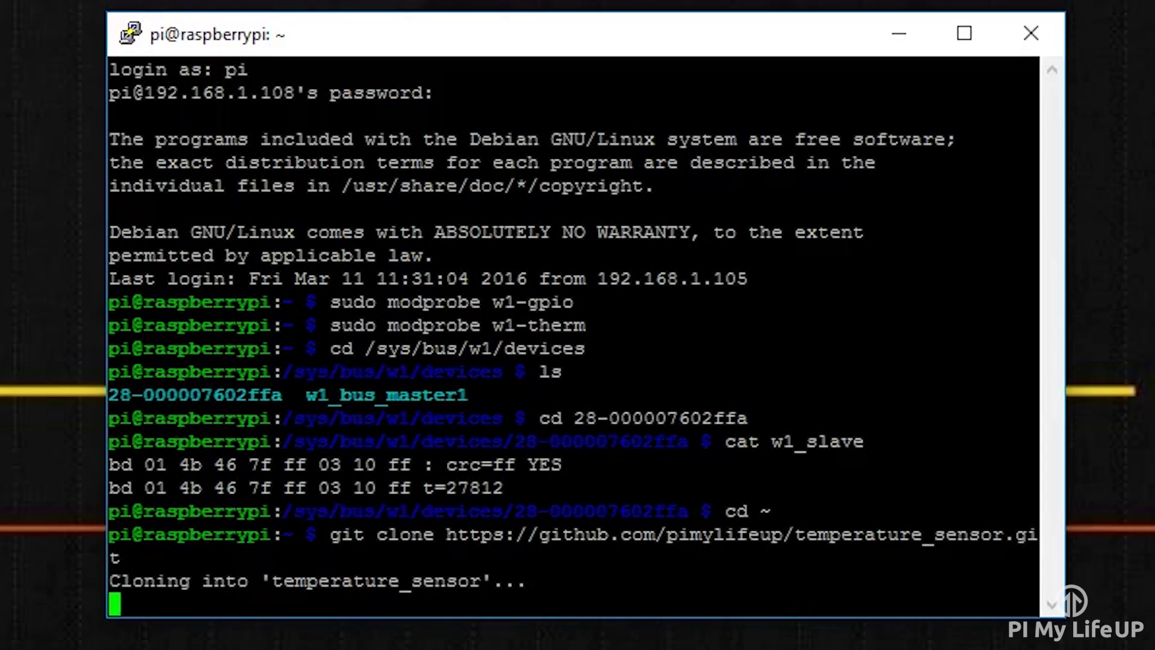
# - Enter the temperature_sensor folder and open temperature_sensor_code.py with sudo nano
pyautogui.write('cd')
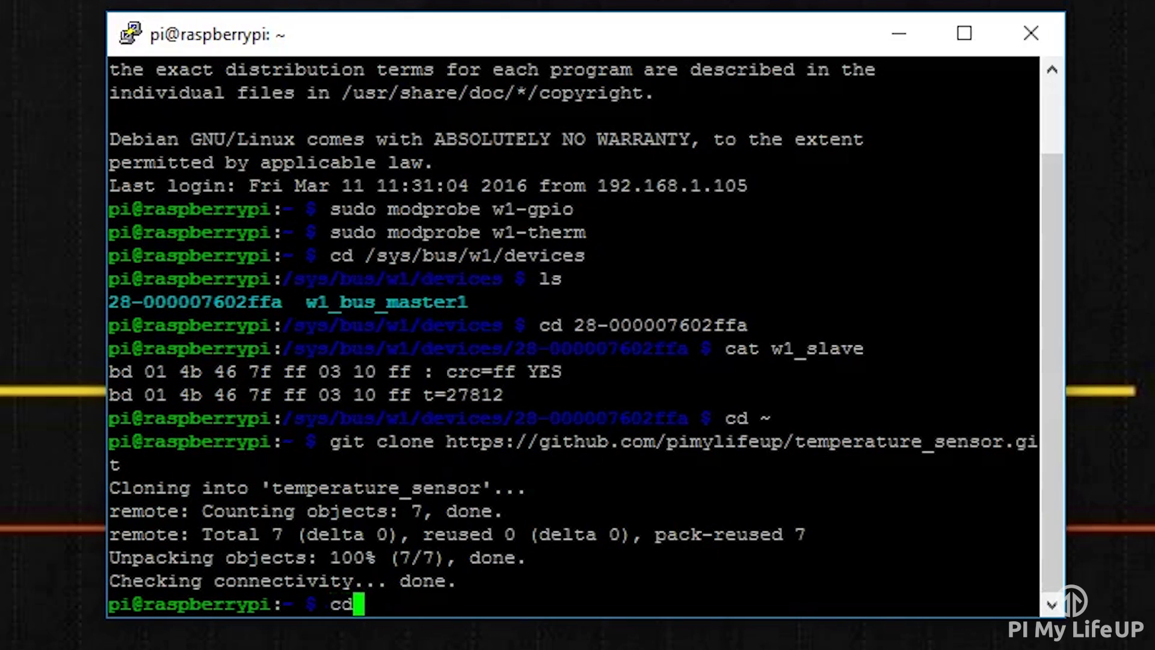
pyautogui.write(' ./temp')
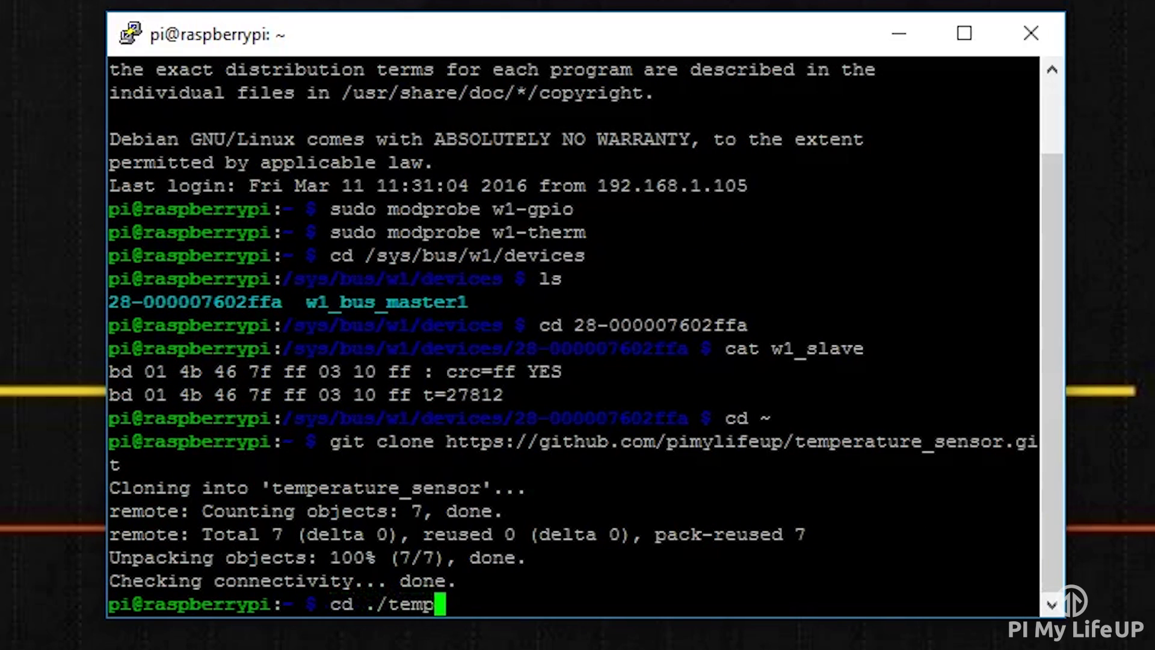
pyautogui.write('erature_sensor')
pyautogui.press('Return')
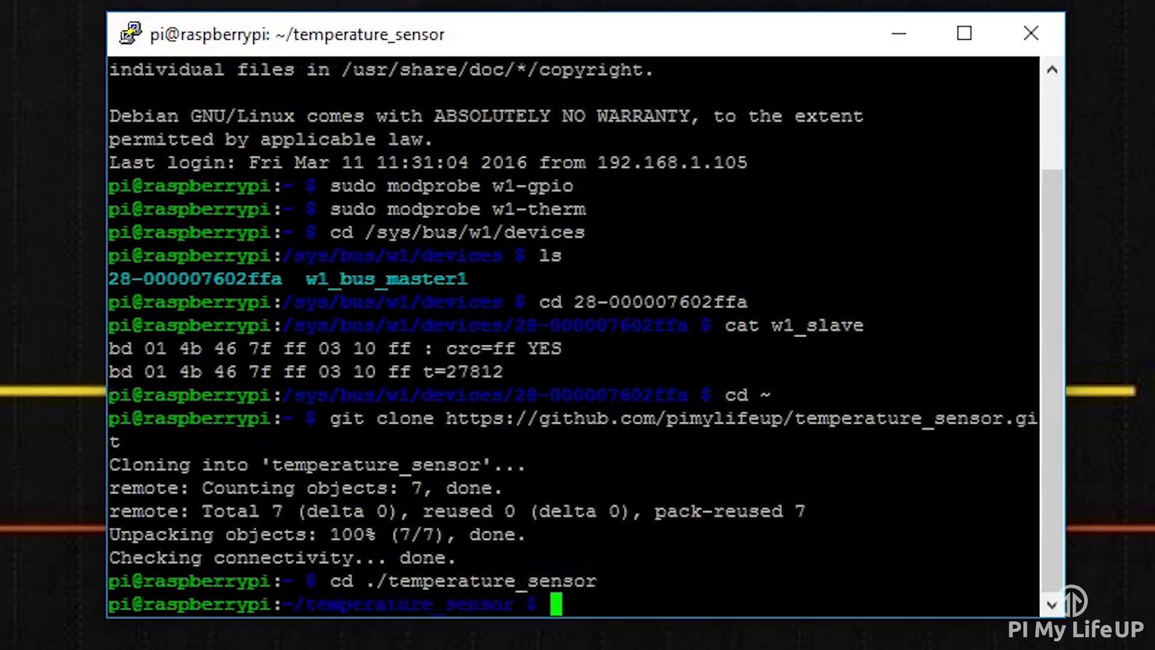
pyautogui.write('sudo')
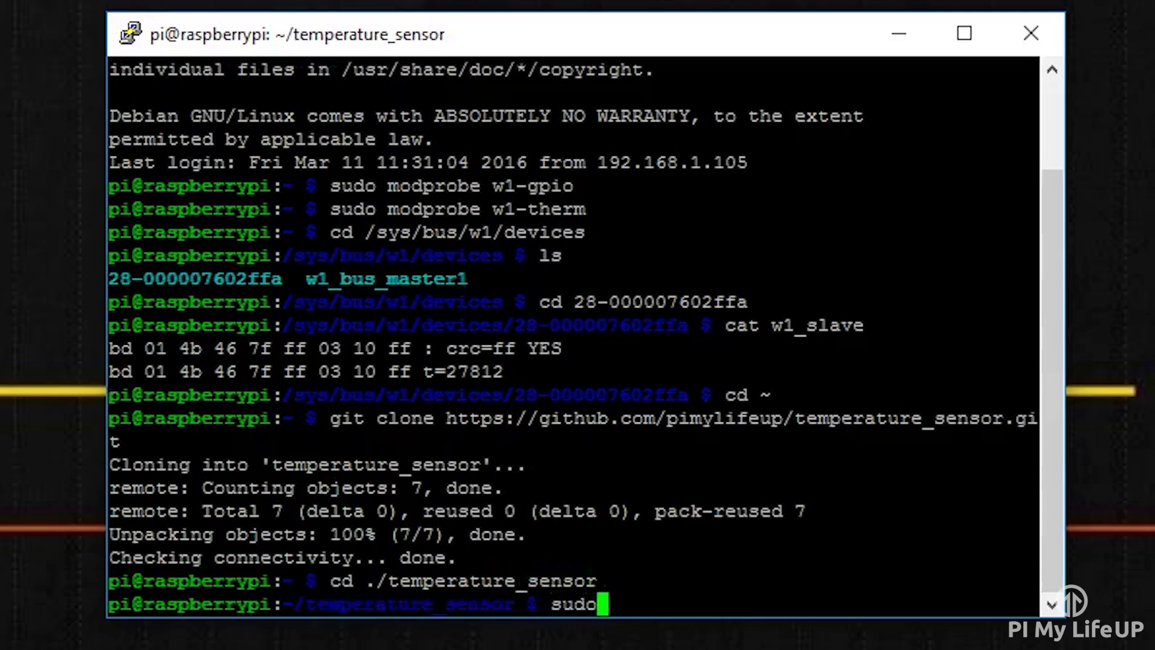
pyautogui.write(' nano te')
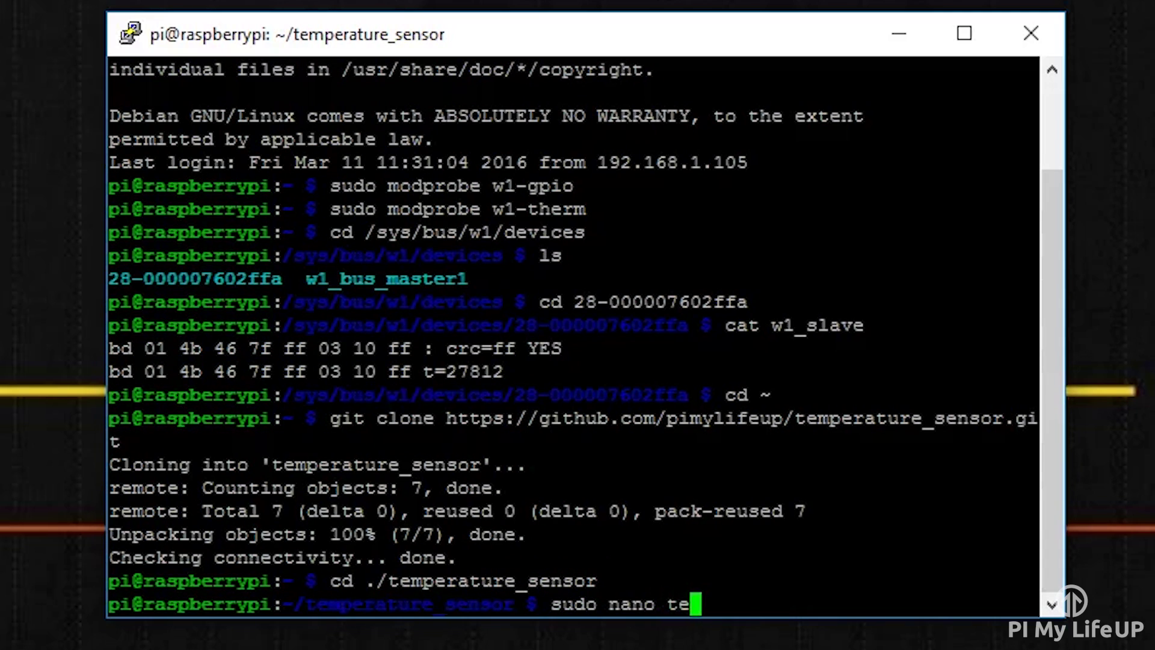
pyautogui.write('mperature_')
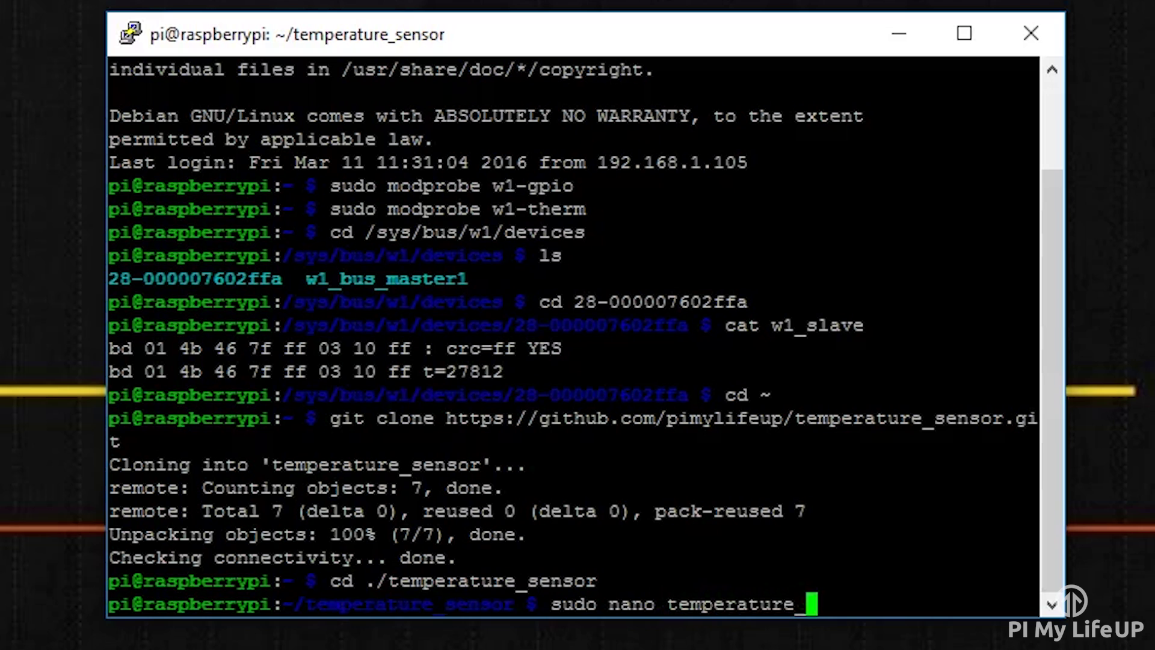
pyautogui.write('sensor_code.py')
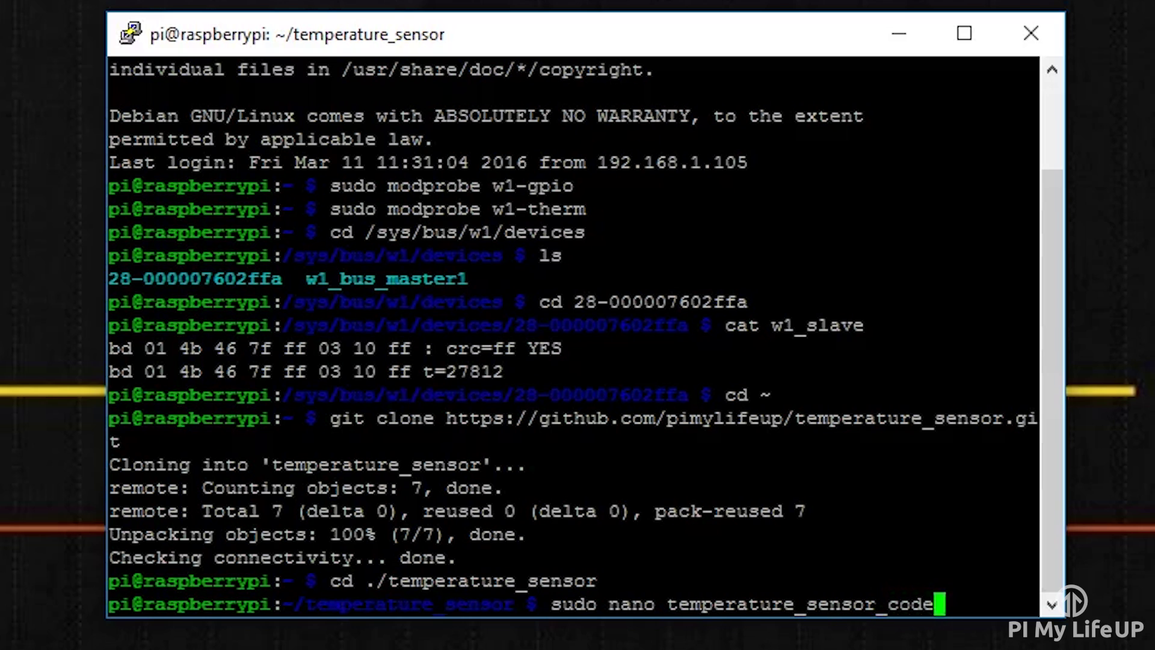
pyautogui.press('Return')
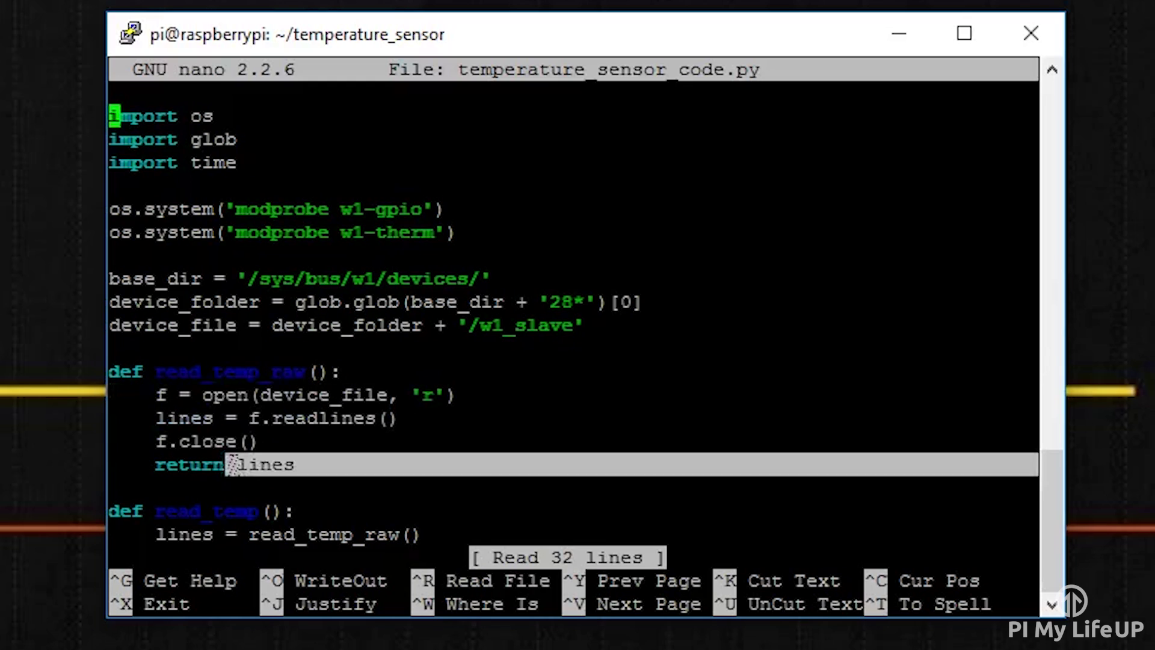
# - Read through the script, marking the read_temp lines, down to the while True loop, then exit nano
pyautogui.press('Down')
pyautogui.press('Down')
pyautogui.press('Down')
pyautogui.press('Down')
pyautogui.press('Down')
pyautogui.press('Down')
pyautogui.press('Down')
pyautogui.press('Down')
pyautogui.press('Down')
pyautogui.press('Down')
pyautogui.press('Down')
pyautogui.press('Down')
pyautogui.press('Down')
pyautogui.press('Down')
pyautogui.press('Down')
pyautogui.press('Down')
pyautogui.press('Down')
pyautogui.press('Down')
pyautogui.press('Down')
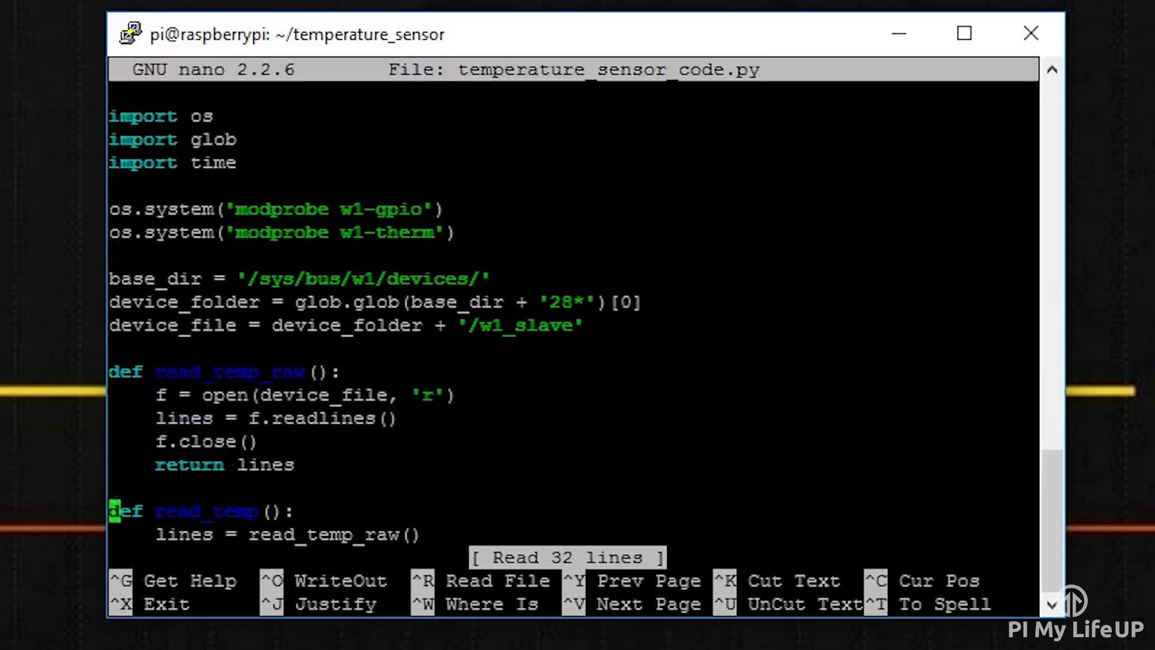
pyautogui.moveTo(1022, 279); pyautogui.dragTo(118, 278)
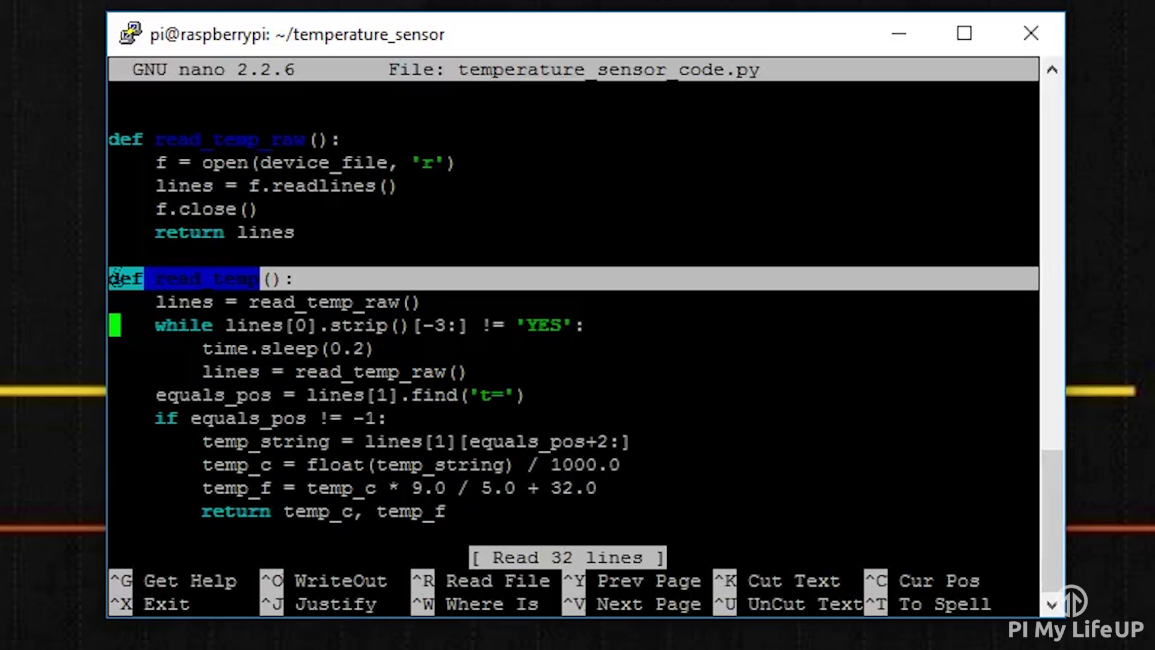
pyautogui.moveTo(1022, 302); pyautogui.dragTo(134, 302)
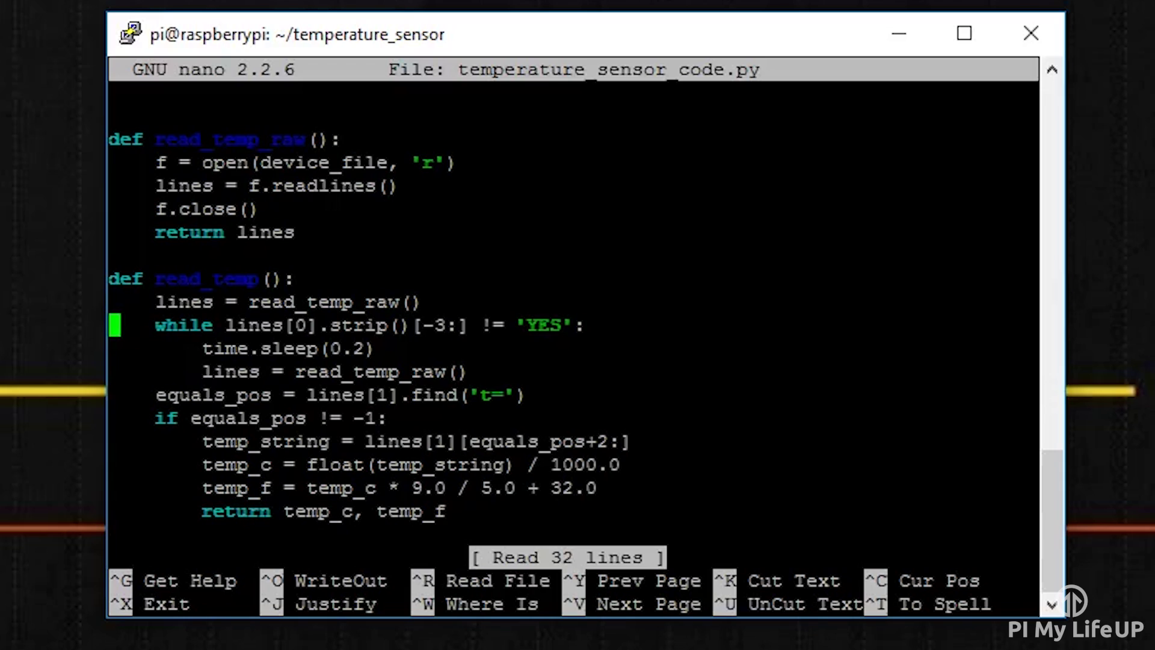
pyautogui.press('Down')
pyautogui.press('Down')
pyautogui.press('Down')
pyautogui.press('Down')
pyautogui.press('Down')
pyautogui.press('Down')
pyautogui.press('Down')
pyautogui.press('Down')
pyautogui.press('Down')
pyautogui.press('Down')
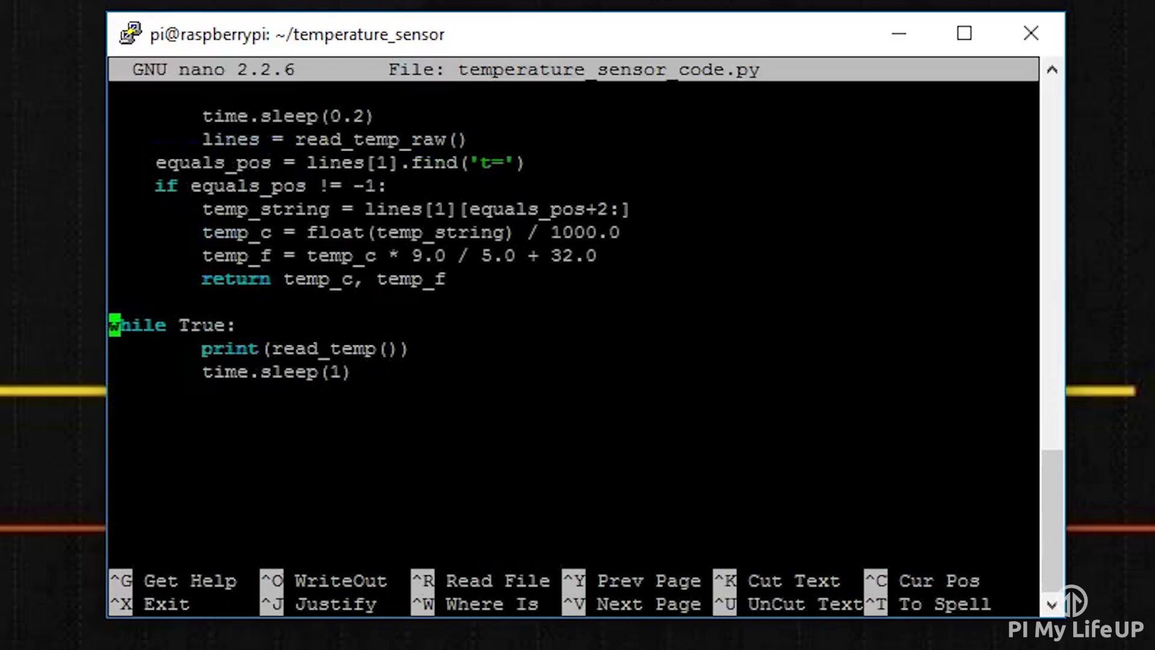
pyautogui.press('Down')
pyautogui.press('Down')
pyautogui.press('Down')
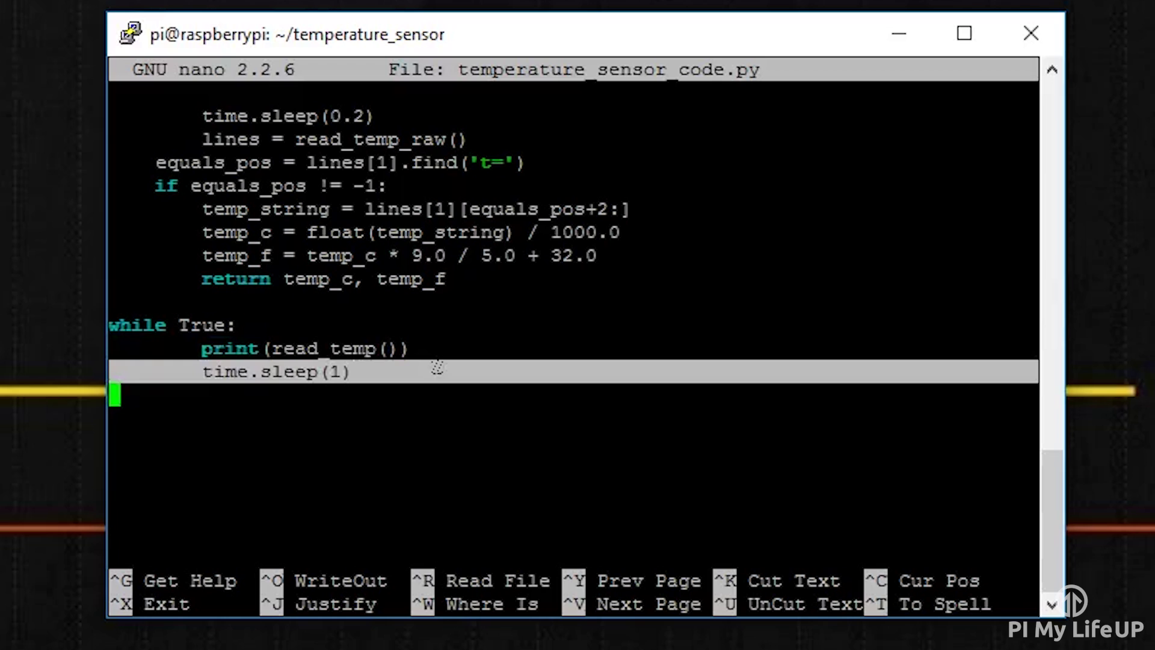
pyautogui.hotkey('ctrl', 'x')
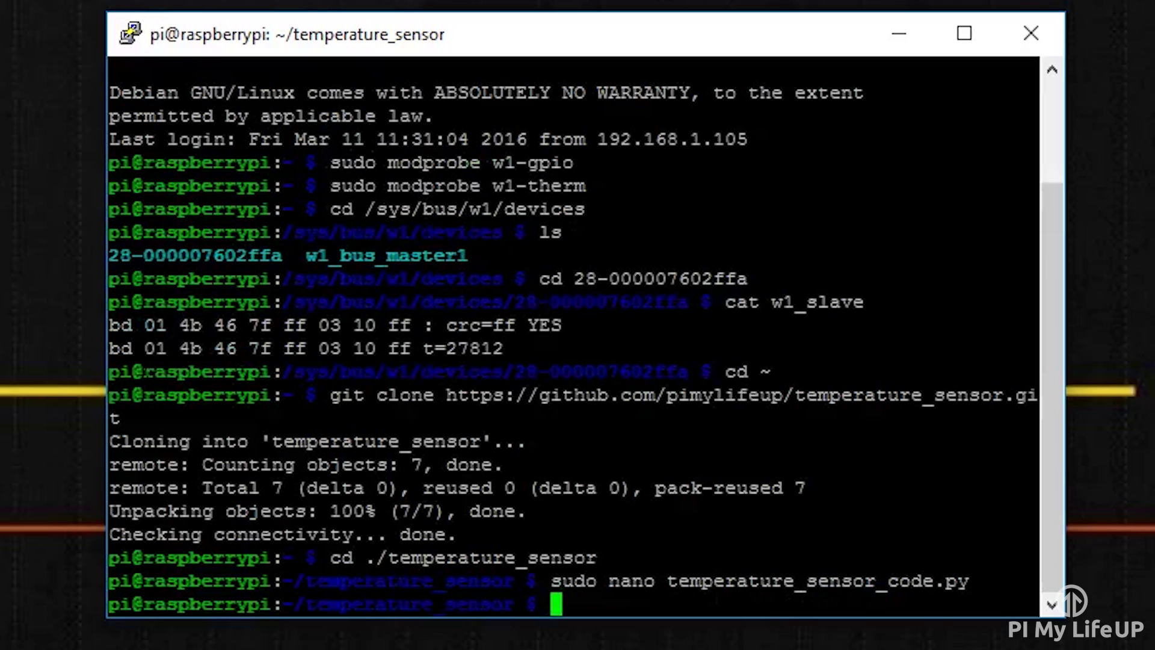
# - Run sudo python temperature_sensor_code.py to print readings like (27.812, 82.0616)
pyautogui.write('sudo python te')
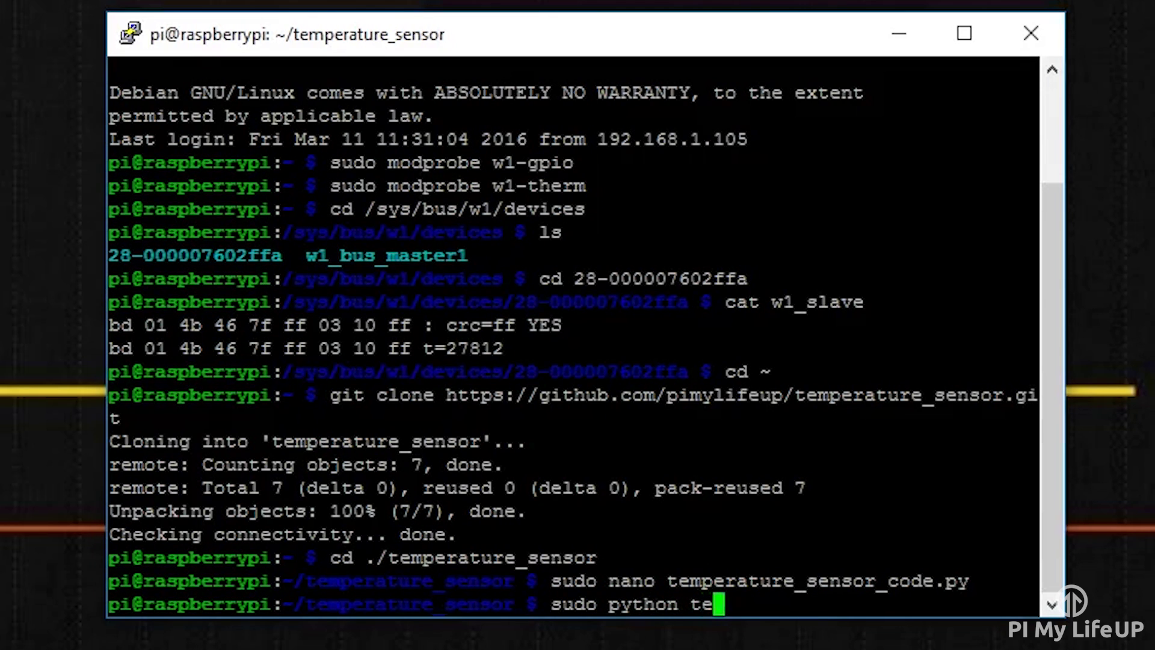
pyautogui.write('mperature_sensor_code.py')
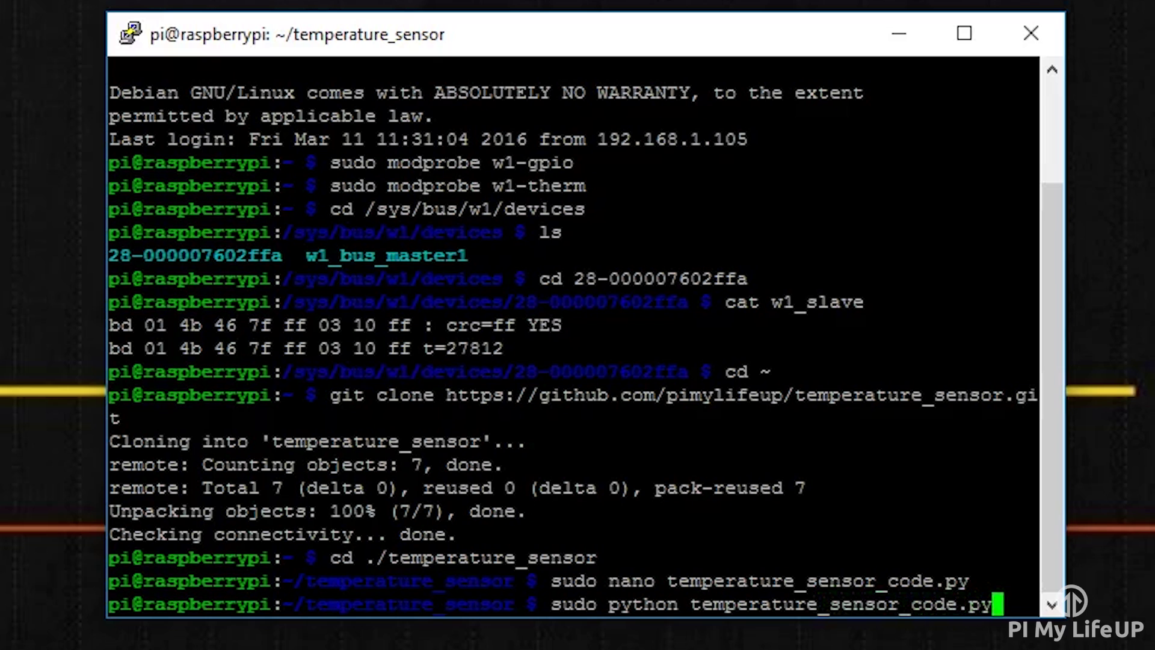
pyautogui.press('Return')
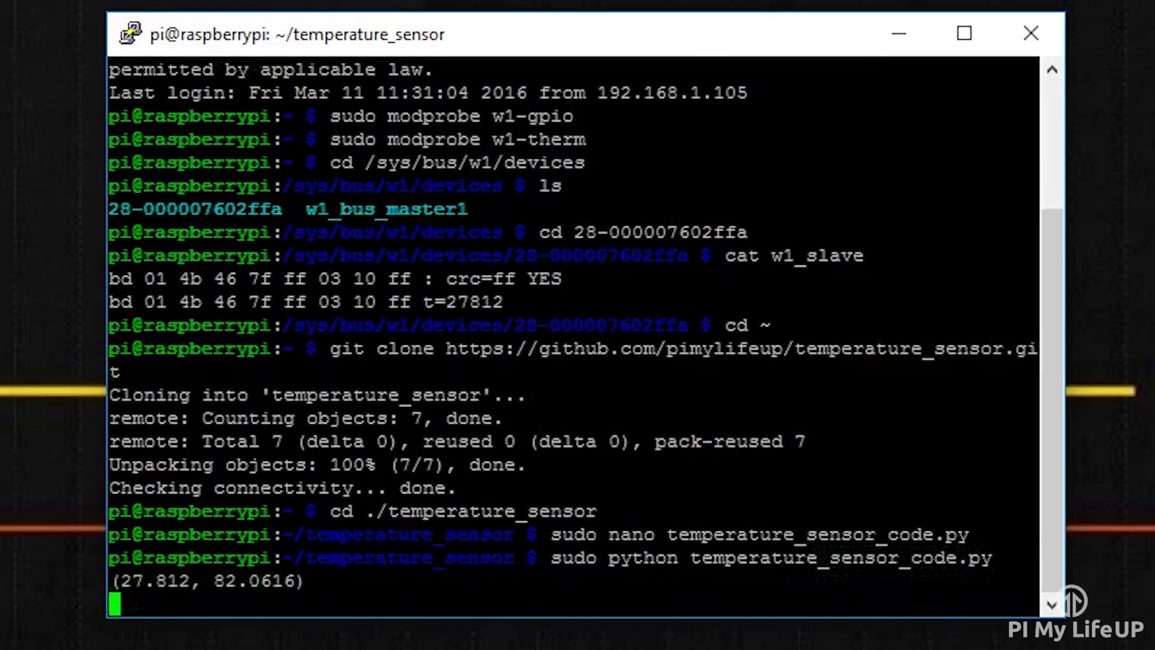